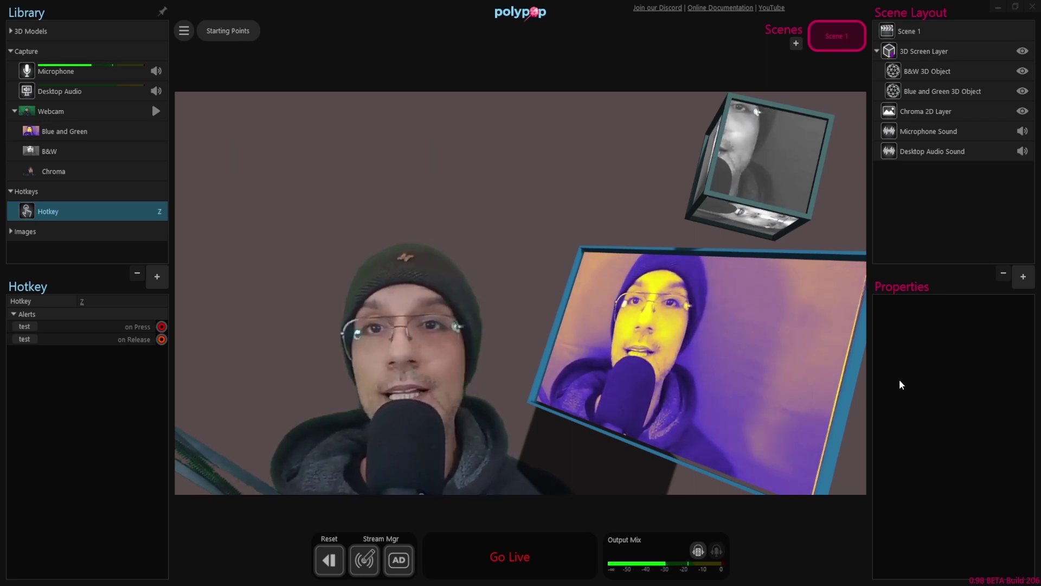
Select Scene 1 in Scene Layout to view its Background properties
click(908, 31)
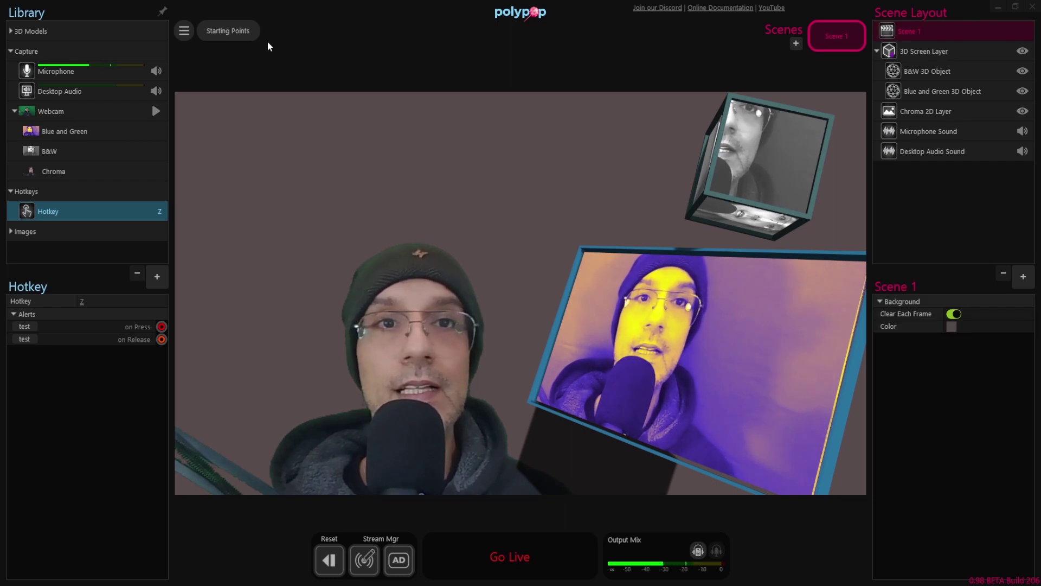
Start a new empty project from the Basic starting points
click(217, 29)
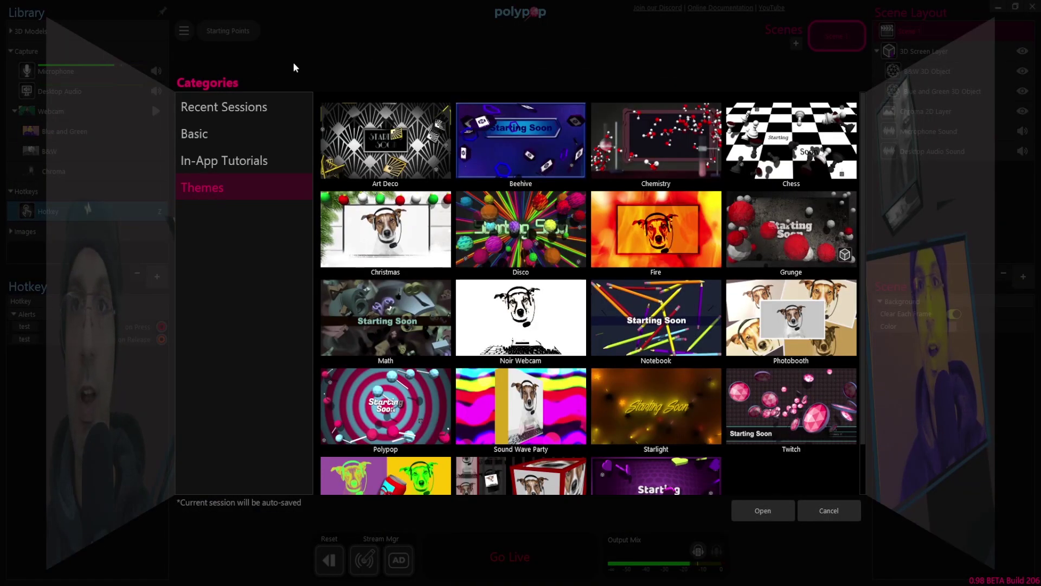
click(216, 132)
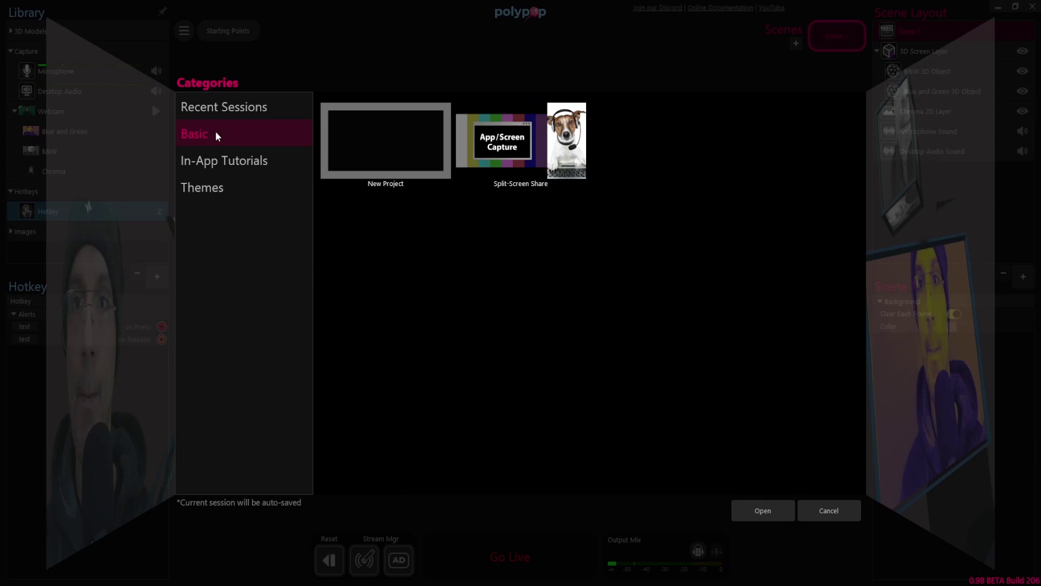
double_click(370, 140)
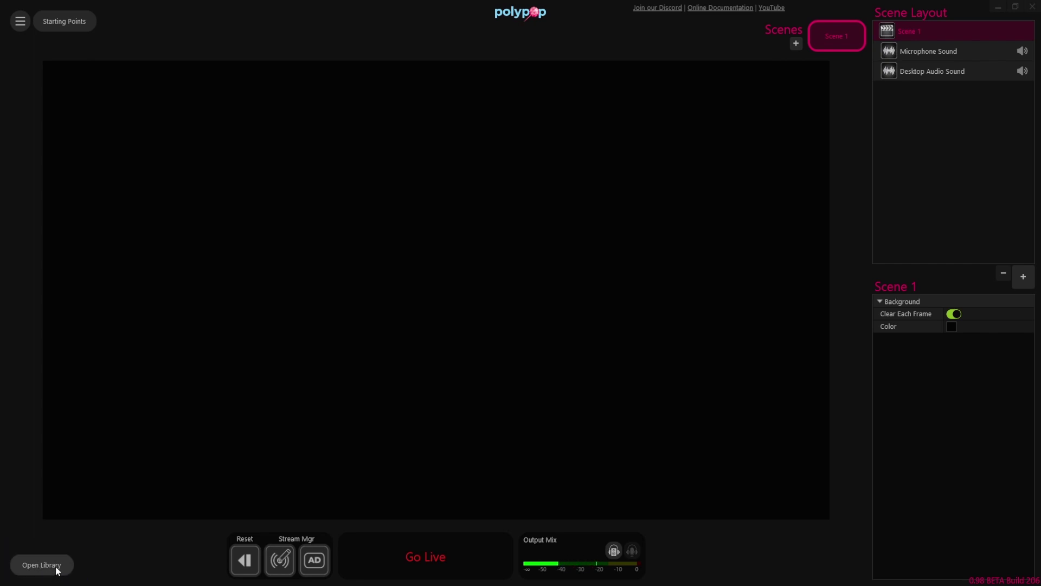
Open the sources Library, toggling it with L, and pin it beside the stage
click(32, 565)
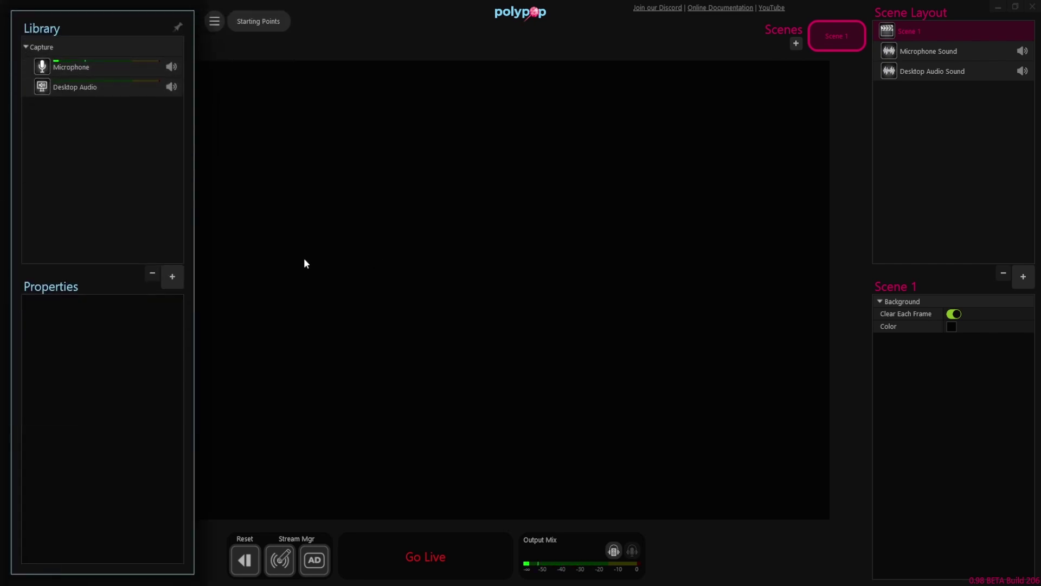
key(l)
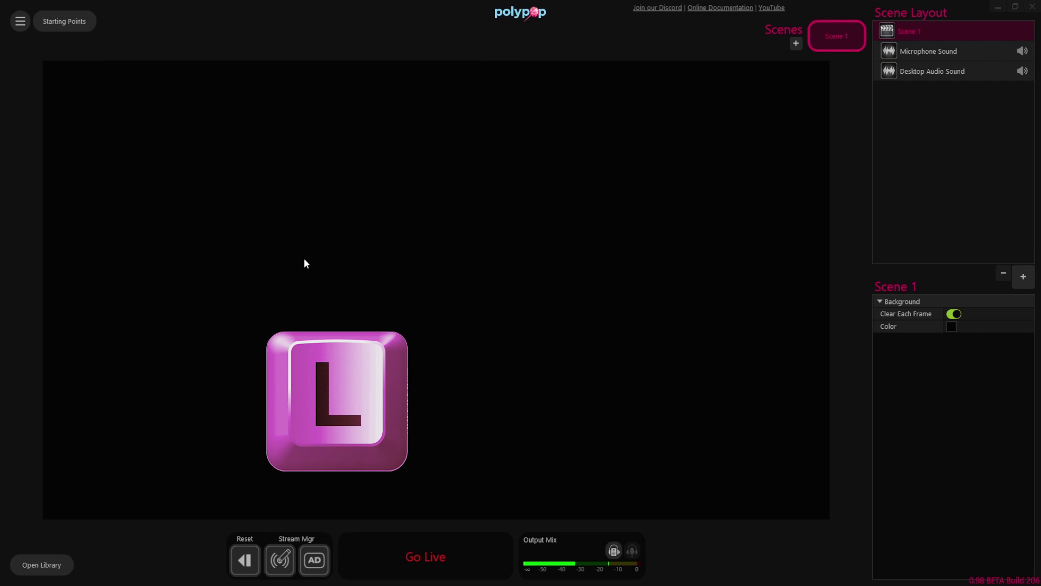
key(l)
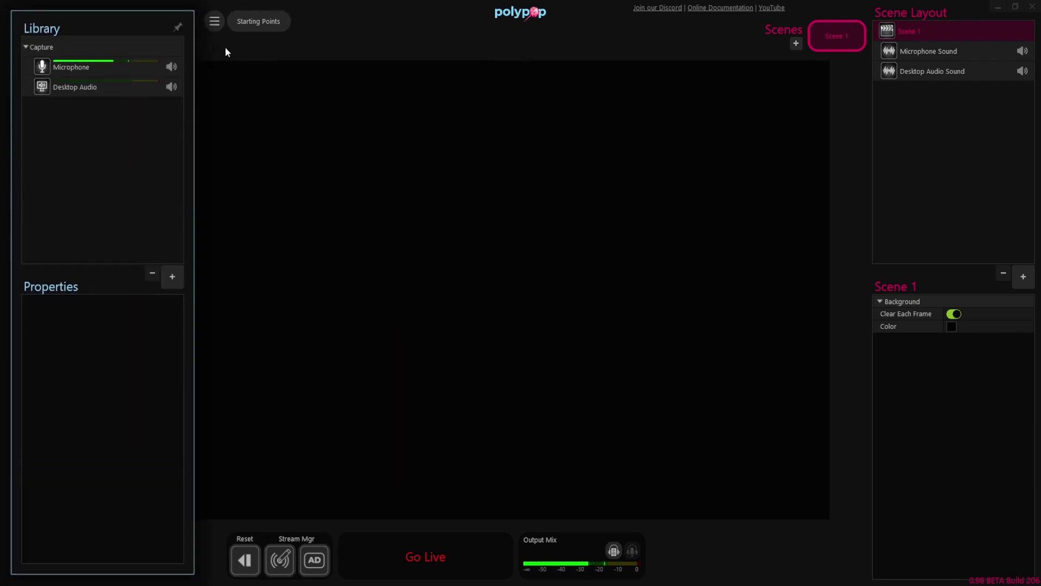
click(178, 30)
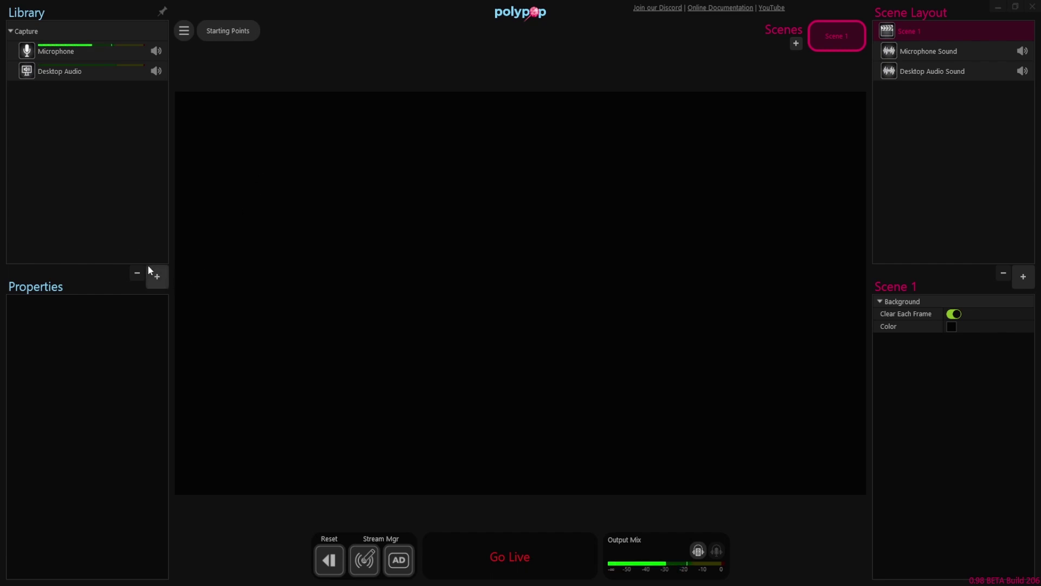
Add a Webcam capture source (Integrated Camera, 1280x720, 30 FPS, MJPEG) to the Library
click(157, 277)
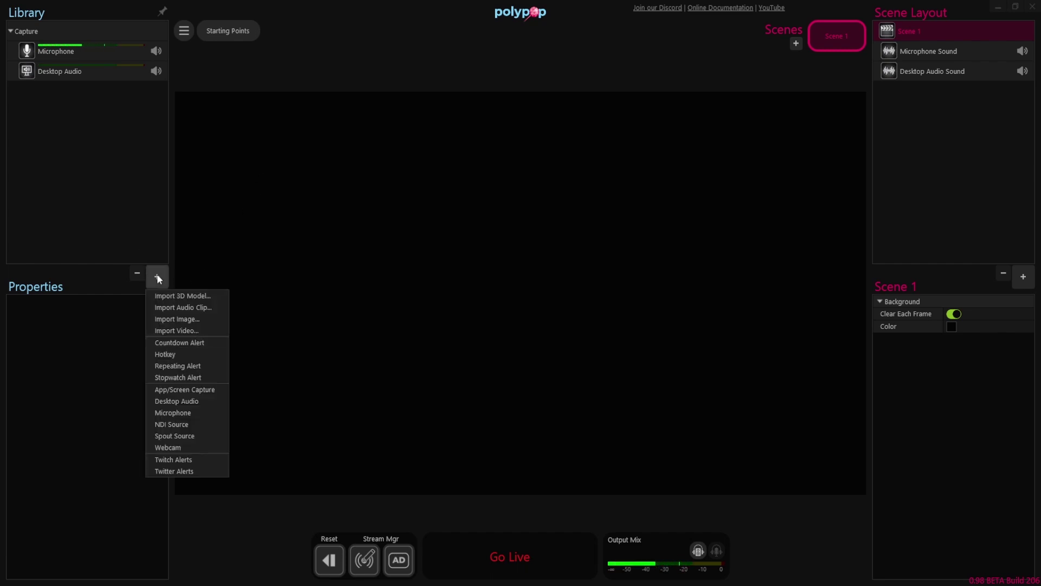
click(191, 445)
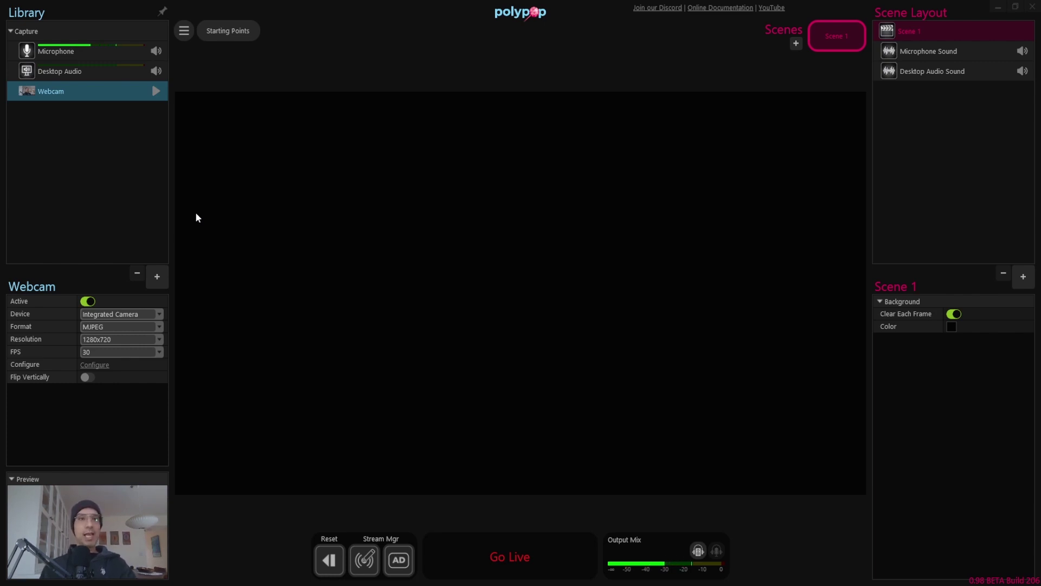
mouse_move(60, 91)
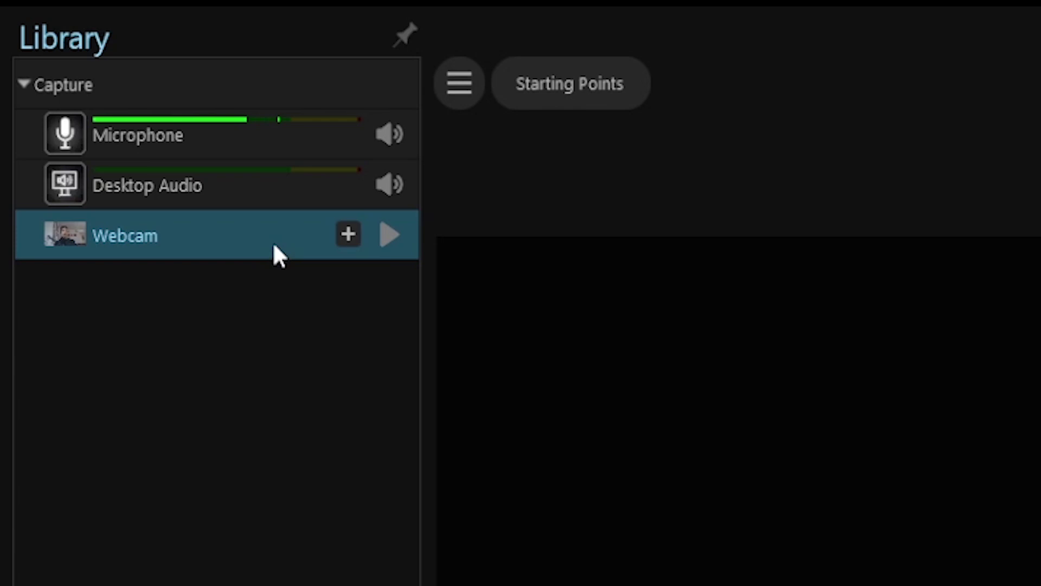
click(350, 235)
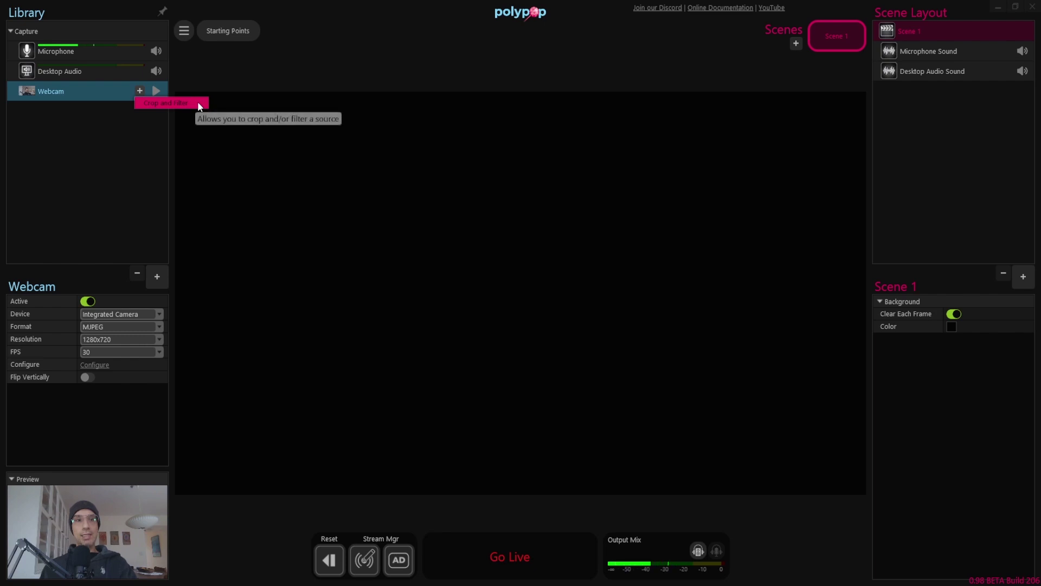
Add a Crop and Filter child to the webcam and crop in all four edges
click(197, 102)
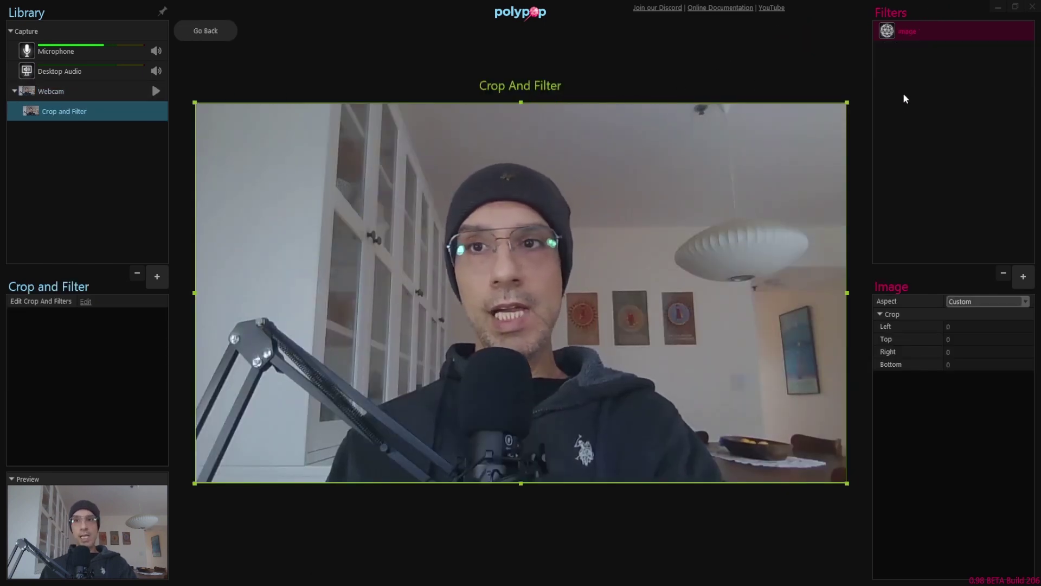
drag(849, 100, 732, 156)
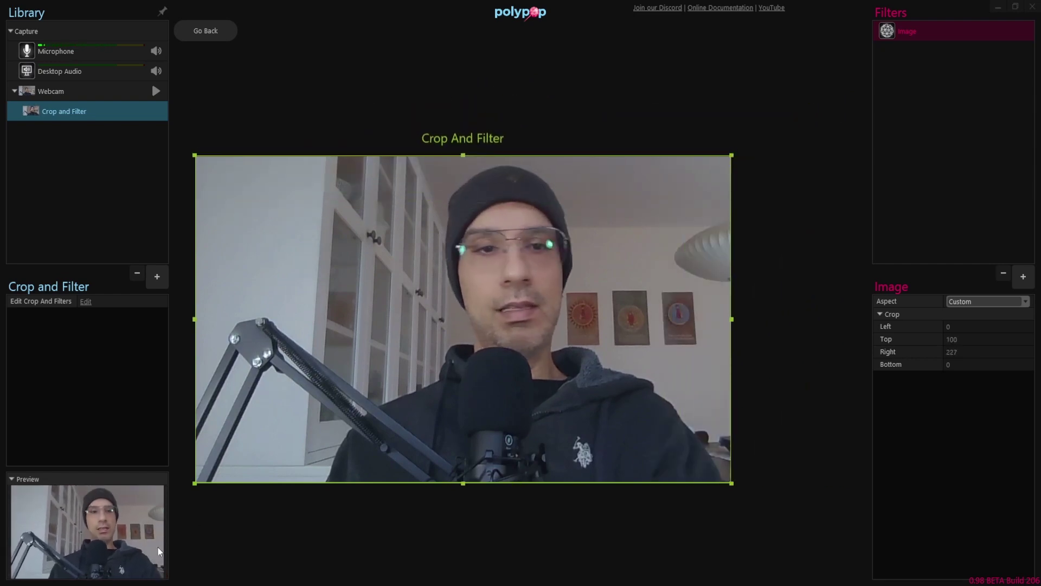
drag(194, 483, 326, 390)
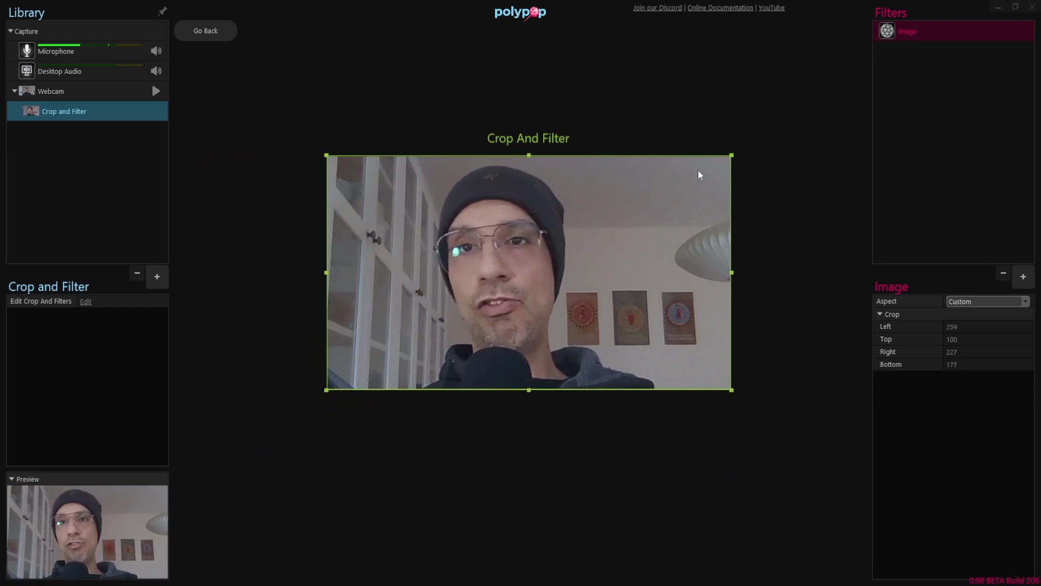
drag(732, 155, 713, 167)
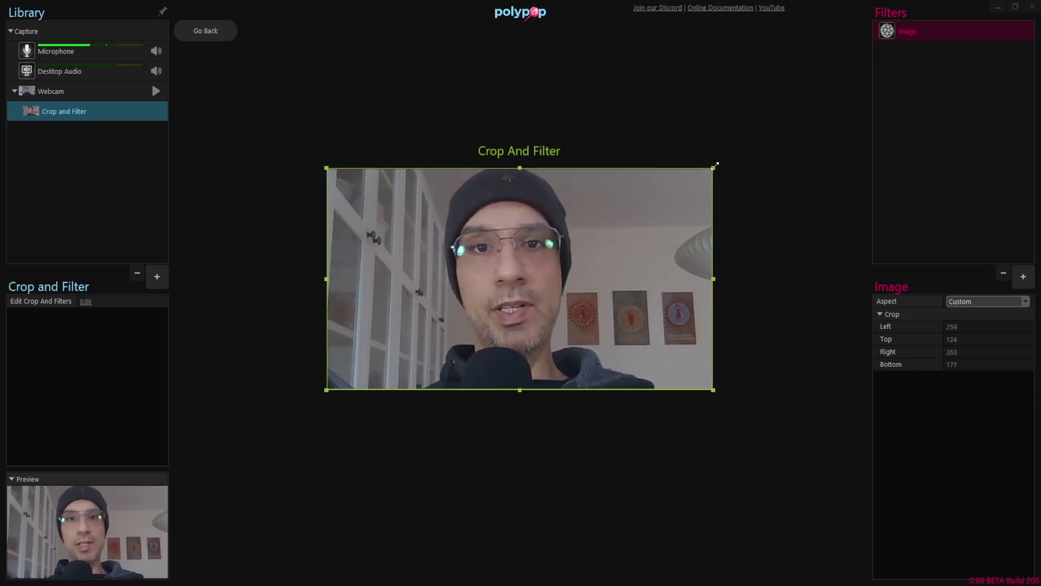
Set the crop aspect to HD and position it at Left 251, Top 97, Right 283, Bottom 204
click(976, 303)
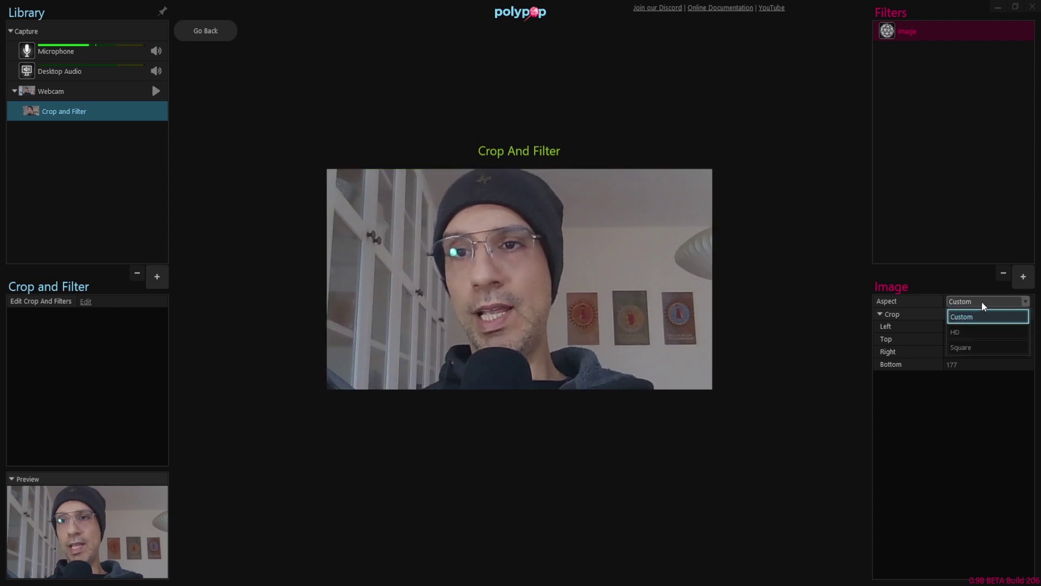
click(979, 333)
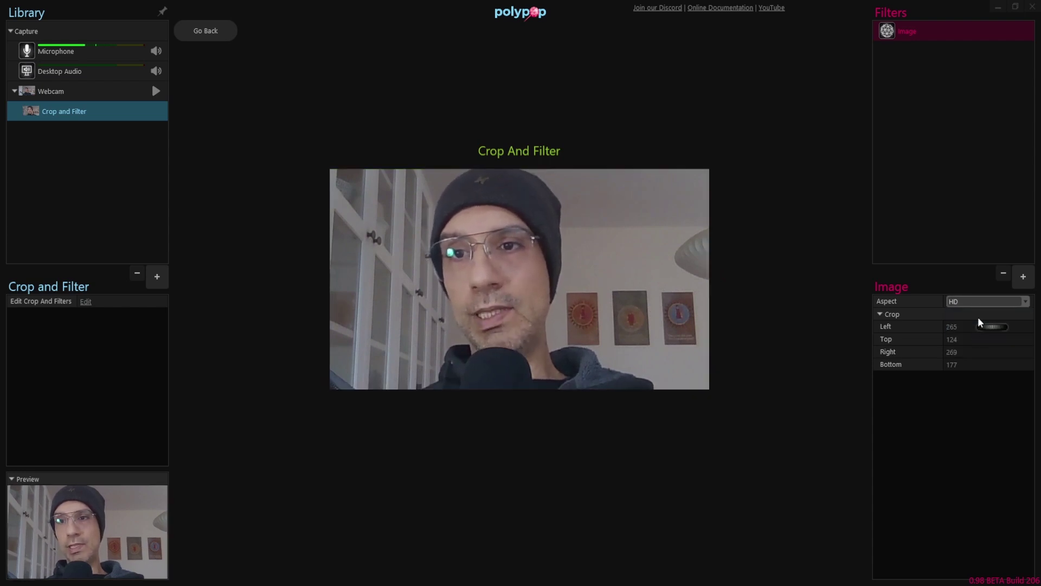
click(978, 300)
click(977, 348)
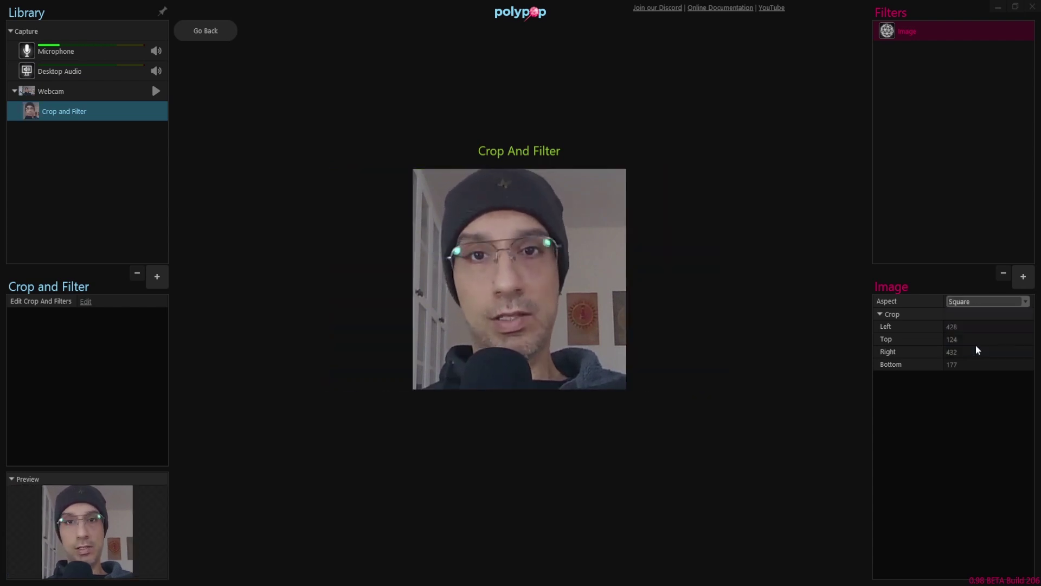
click(976, 300)
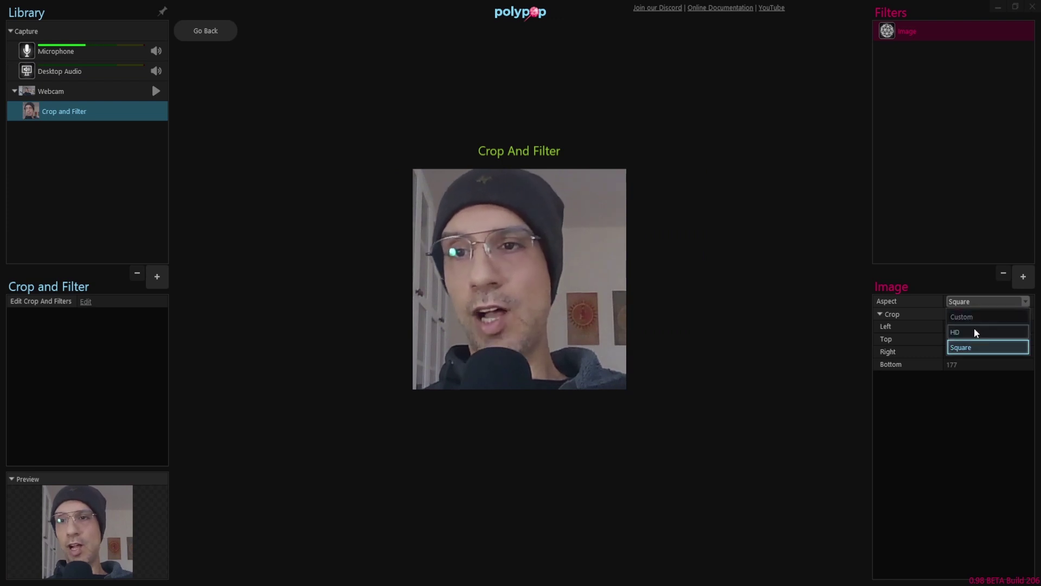
click(974, 332)
mouse_move(583, 251)
mouse_down()
mouse_move(583, 233)
mouse_move(573, 237)
mouse_up()
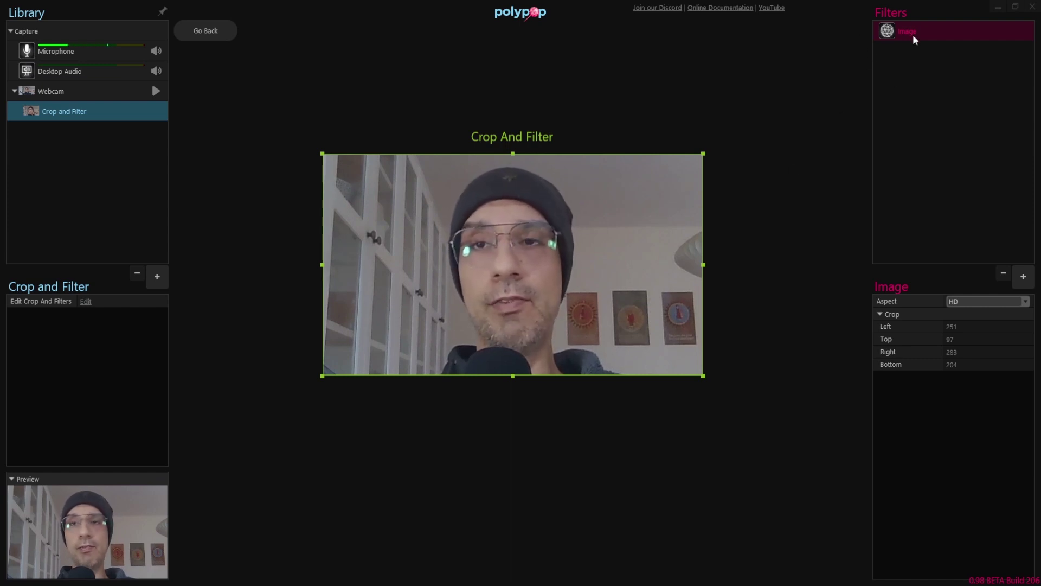
click(893, 61)
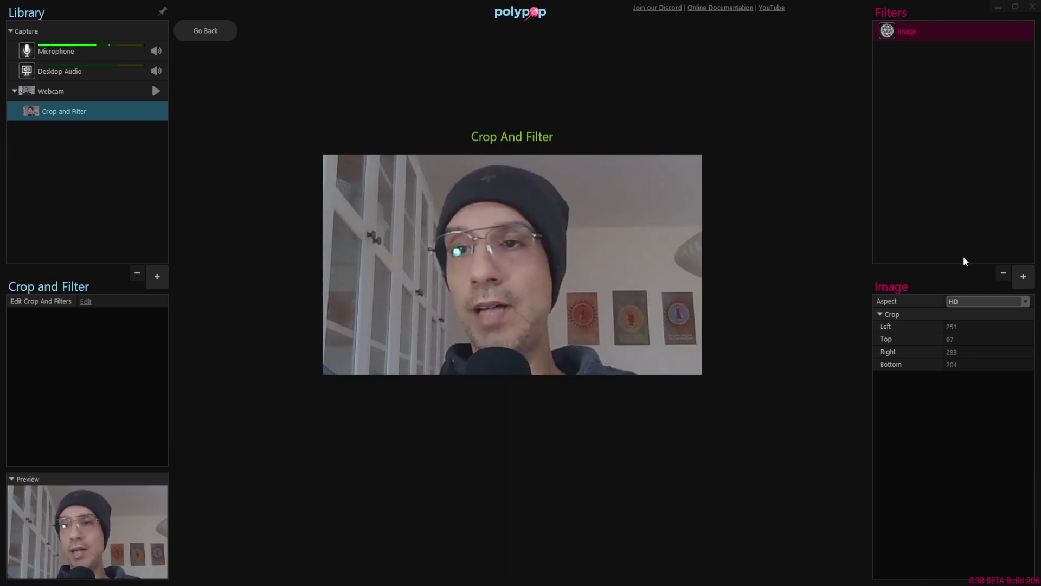
Apply a Gradient Map filter to the webcam using a 5 Point Gradient
click(1023, 277)
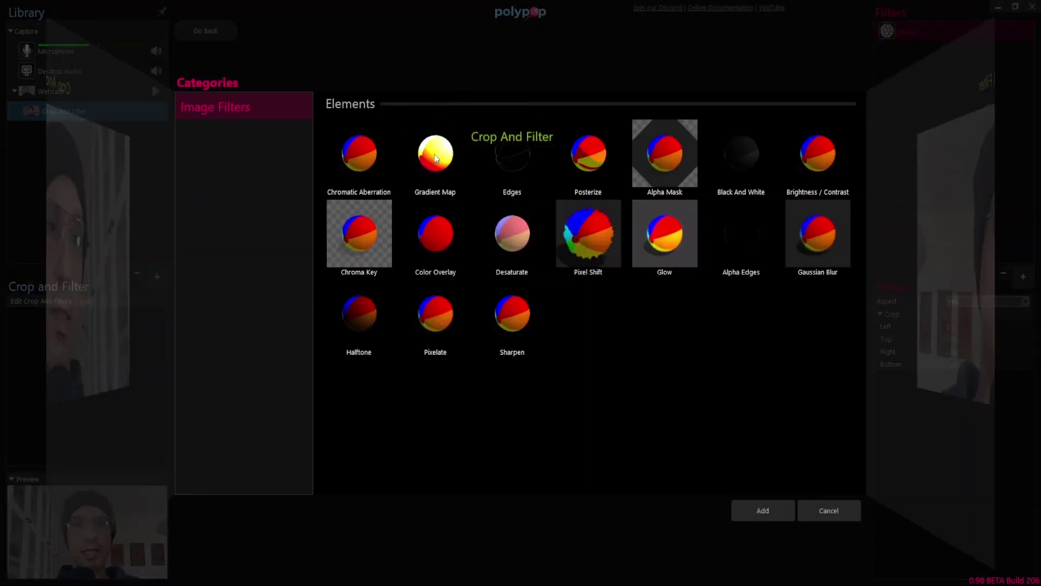
double_click(435, 154)
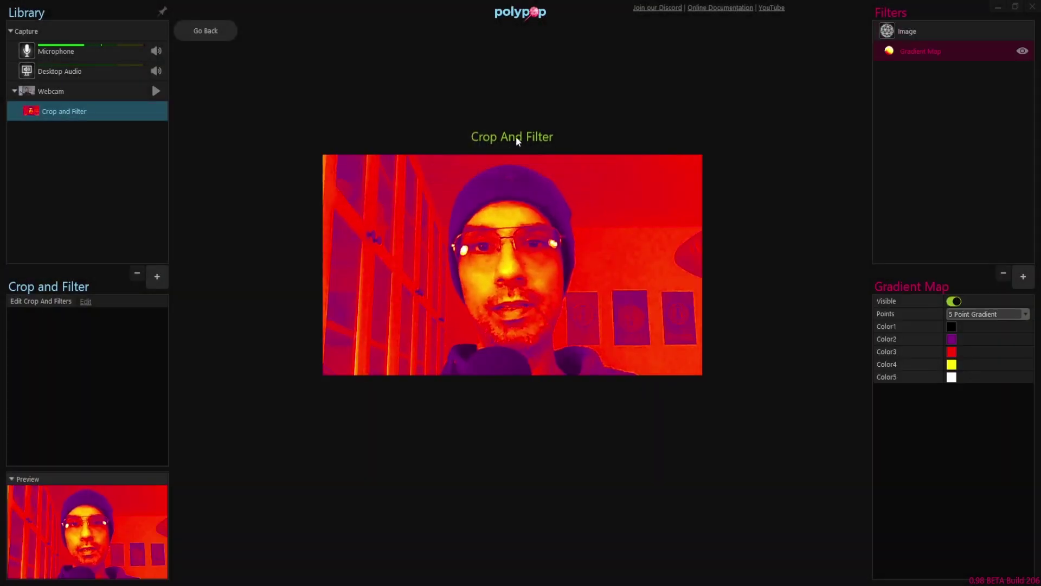
click(978, 314)
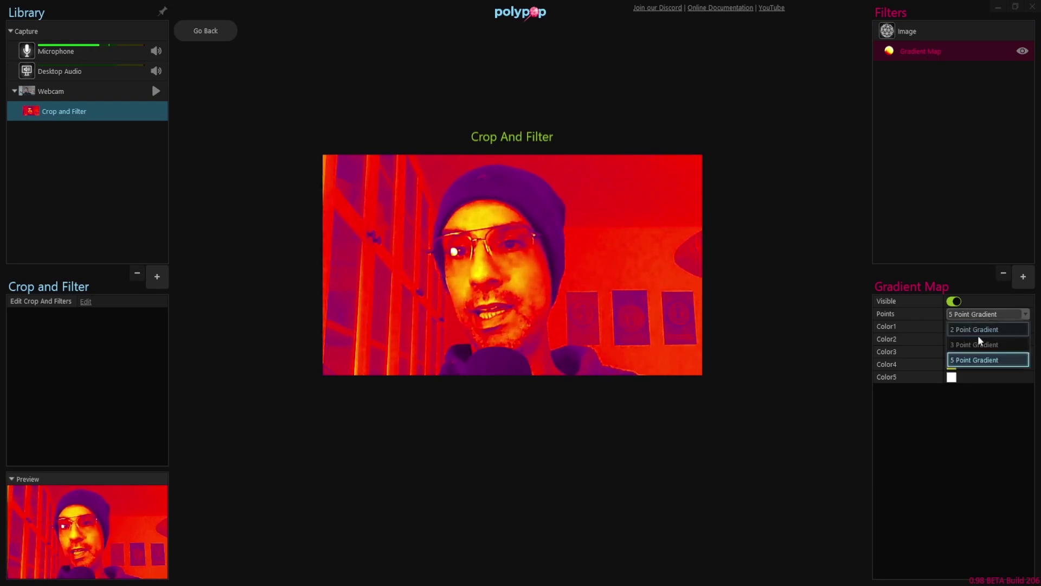
click(977, 347)
click(987, 319)
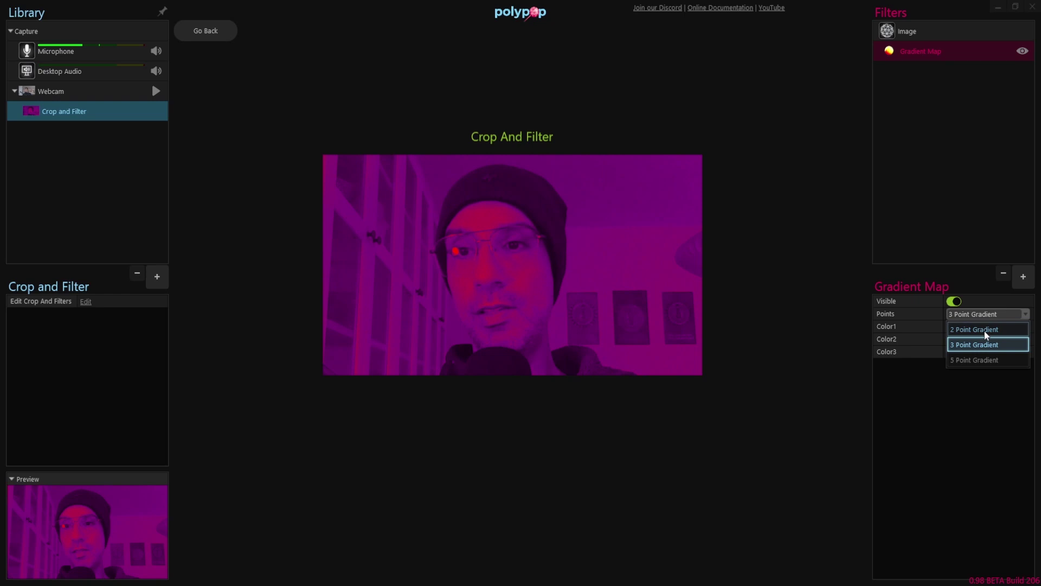
click(986, 329)
click(986, 317)
click(980, 359)
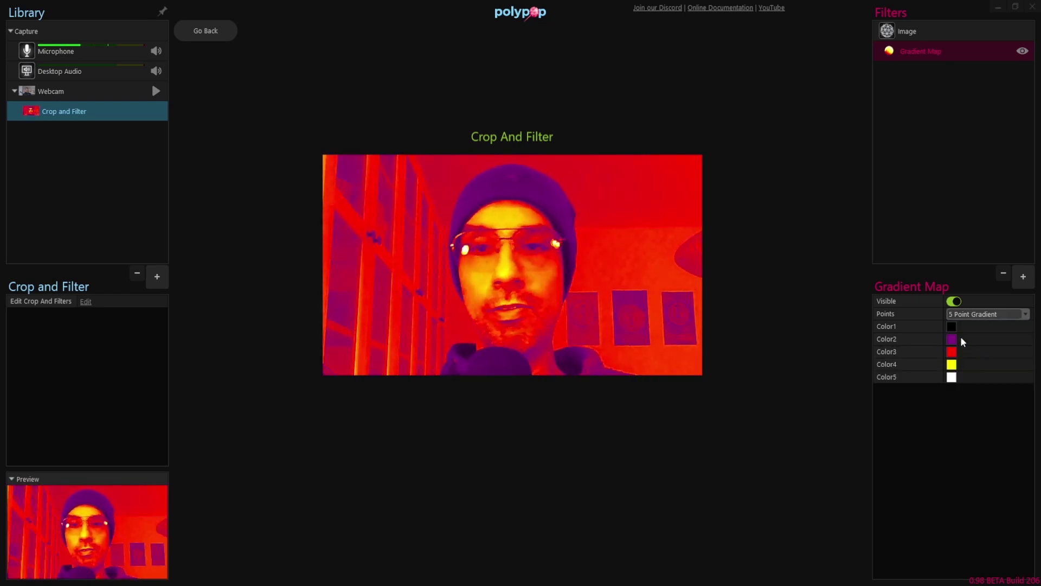
Set the gradient's Color2 to a bright blue-violet
click(956, 340)
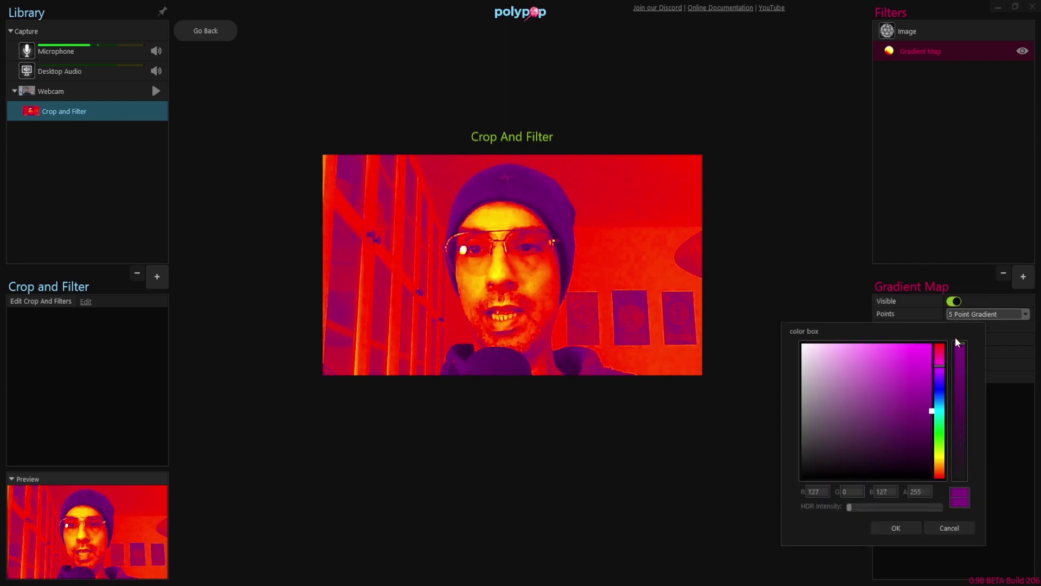
click(944, 379)
click(890, 369)
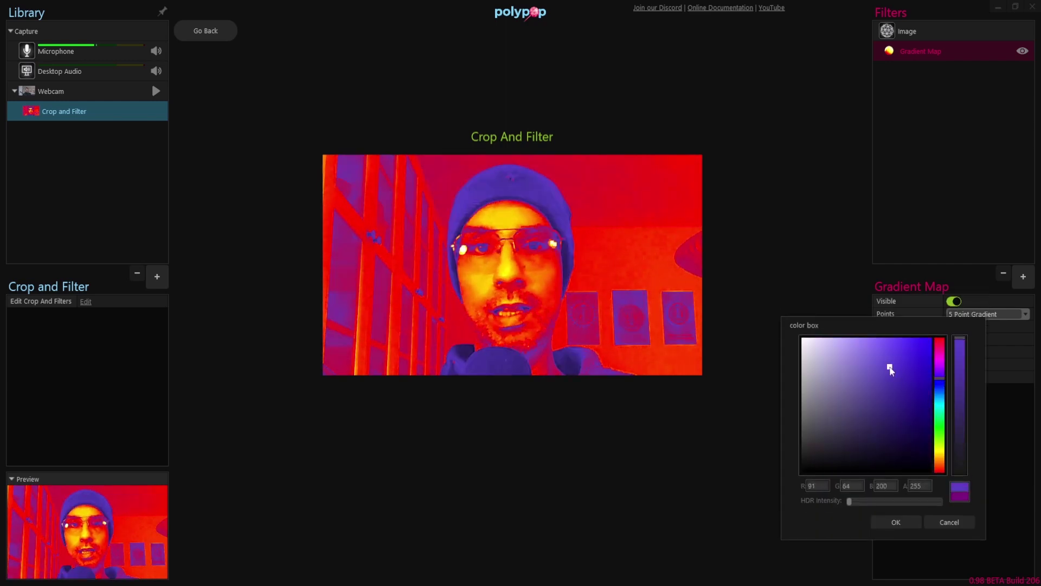
click(896, 521)
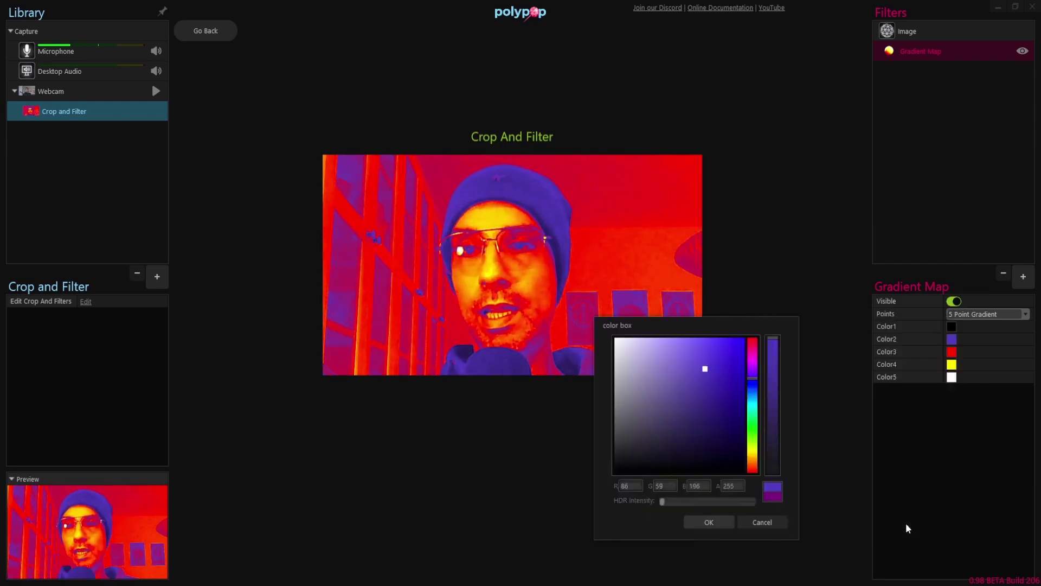
Set the gradient's Color3 to bright green
click(952, 352)
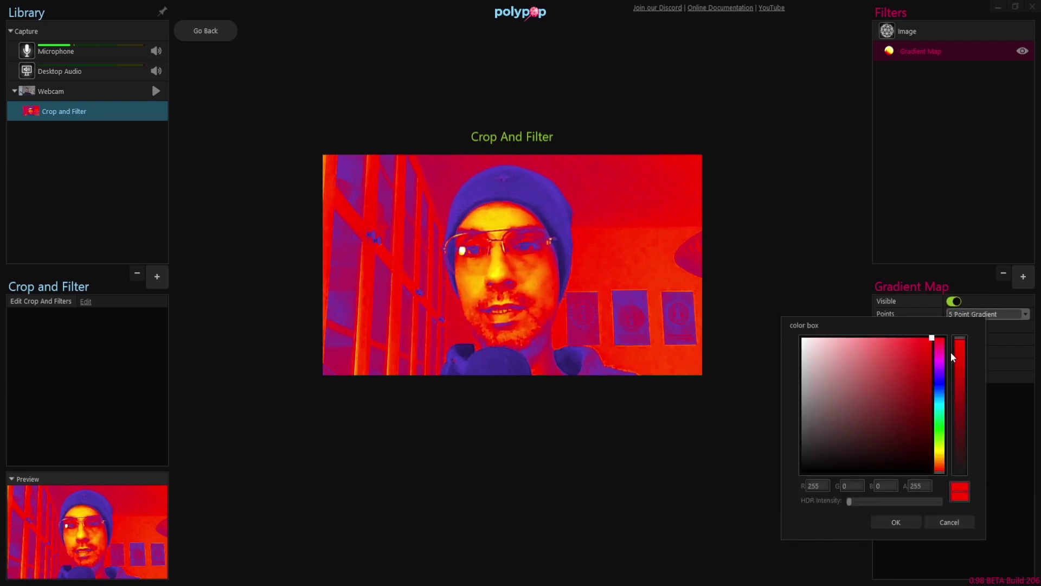
click(942, 439)
click(893, 346)
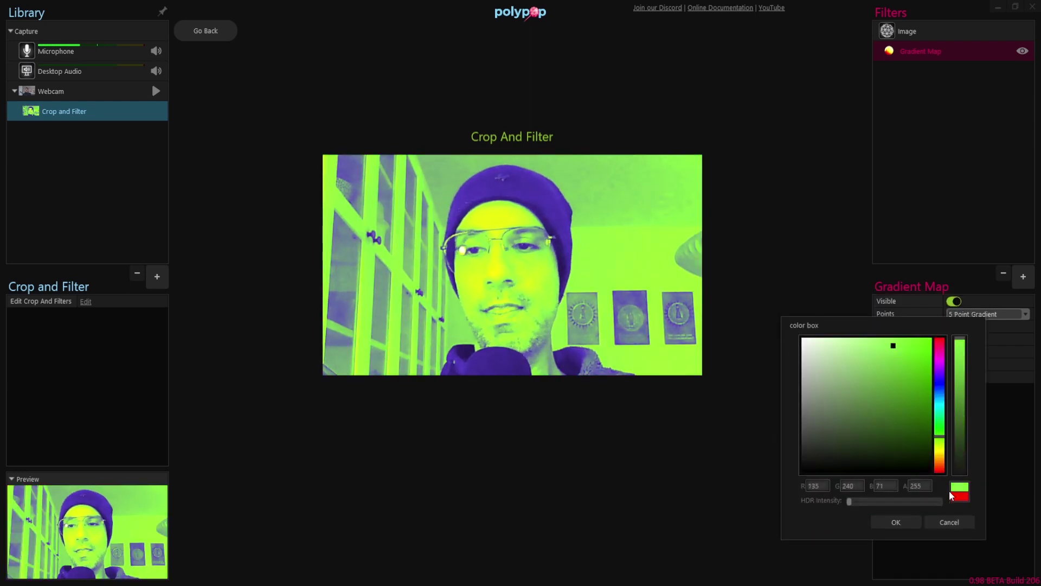
click(917, 523)
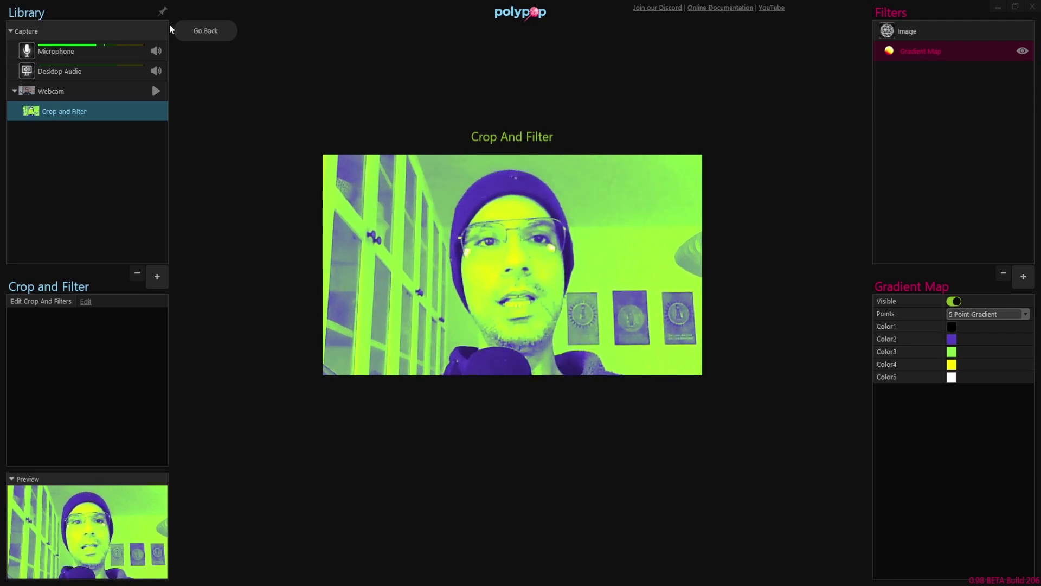
Rename the Crop and Filter source to 'Blue and Green'
click(207, 37)
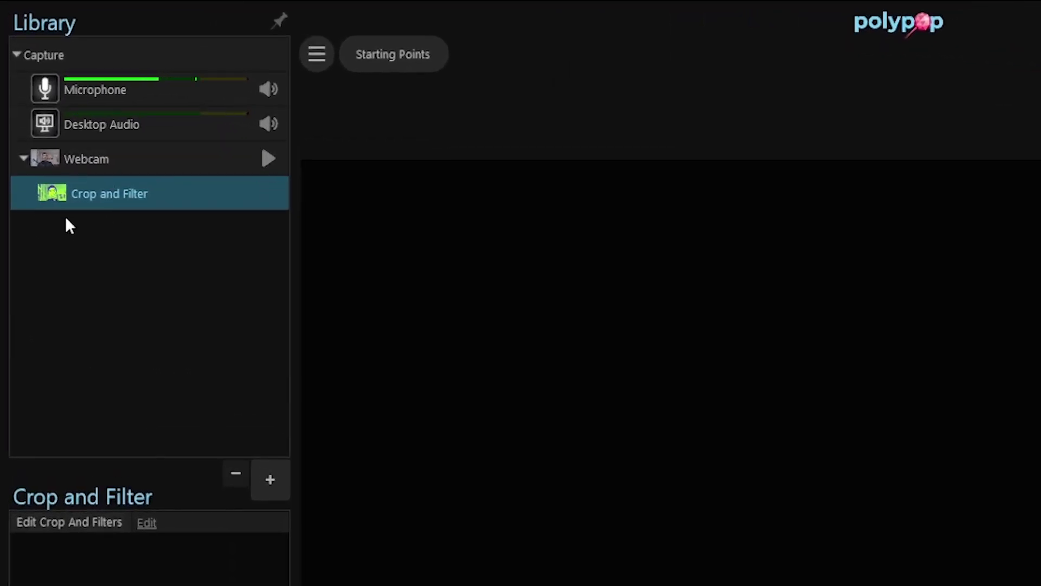
click(115, 187)
text(Blue and Green)
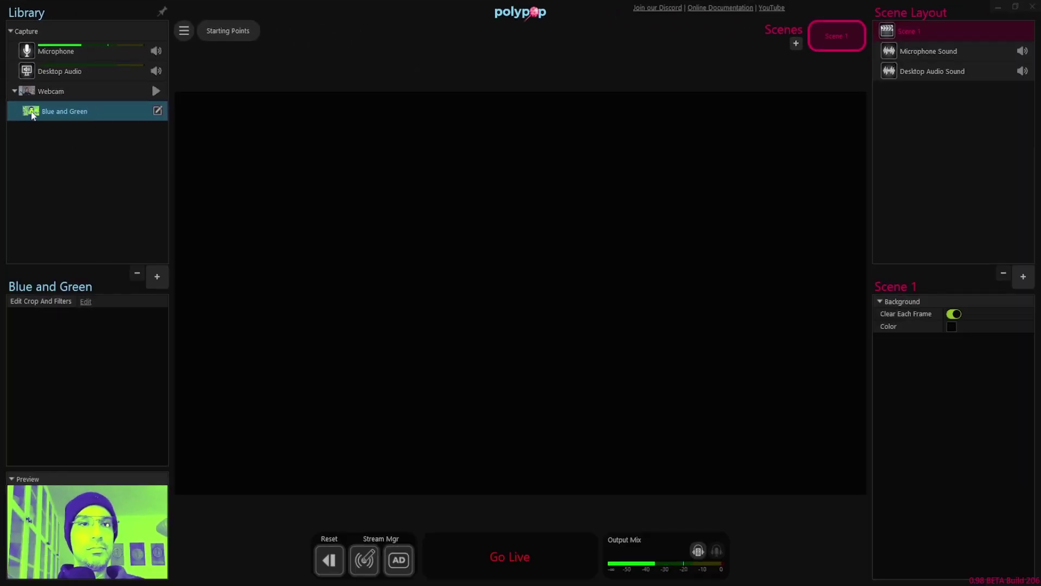
Place two Blue and Green 2D layers on the stage, shifting the second toward the lower left
drag(158, 110, 402, 233)
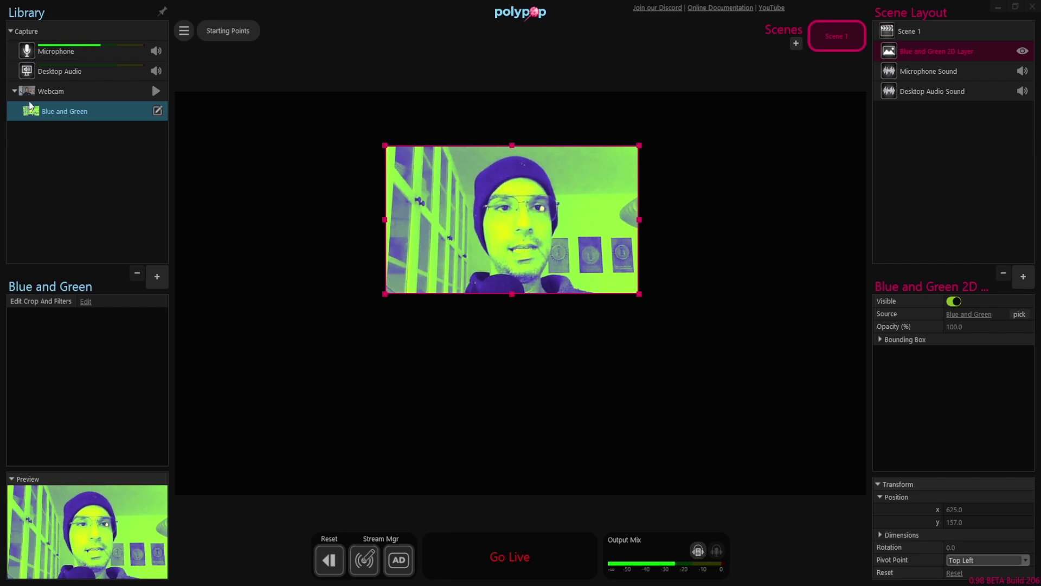
drag(40, 112, 385, 285)
drag(357, 212, 286, 236)
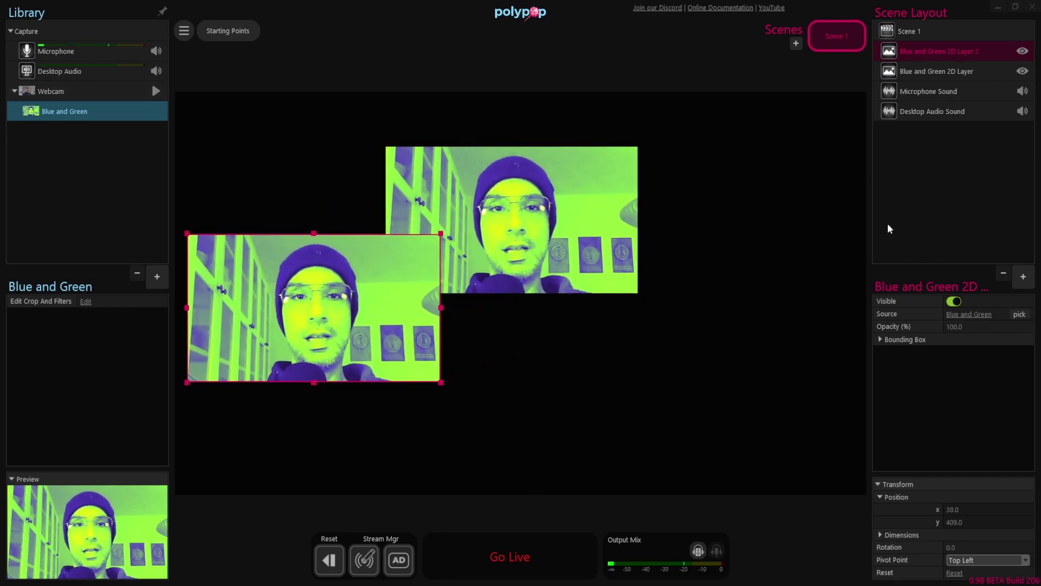
click(1023, 277)
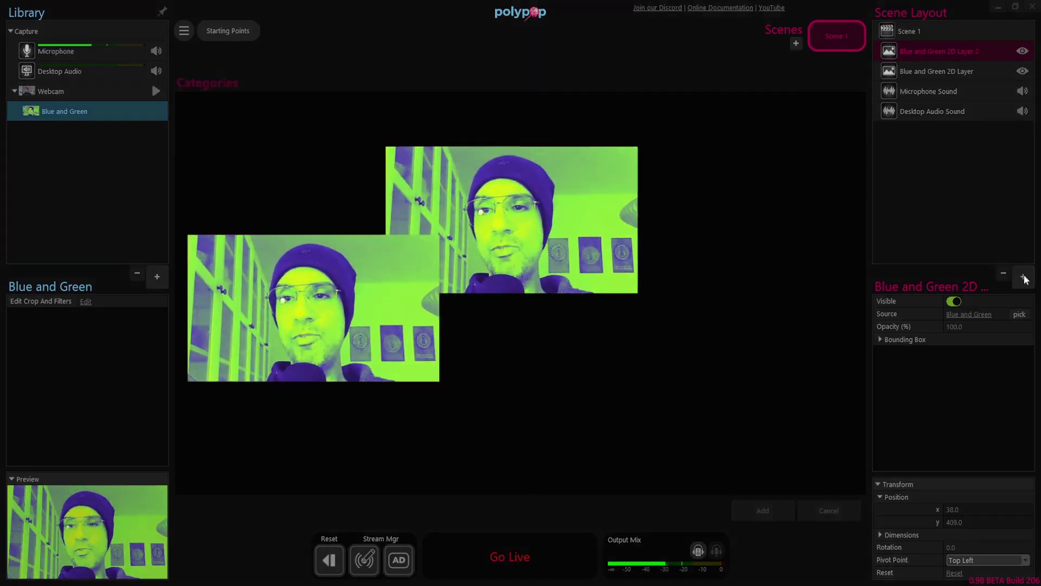
key(Escape)
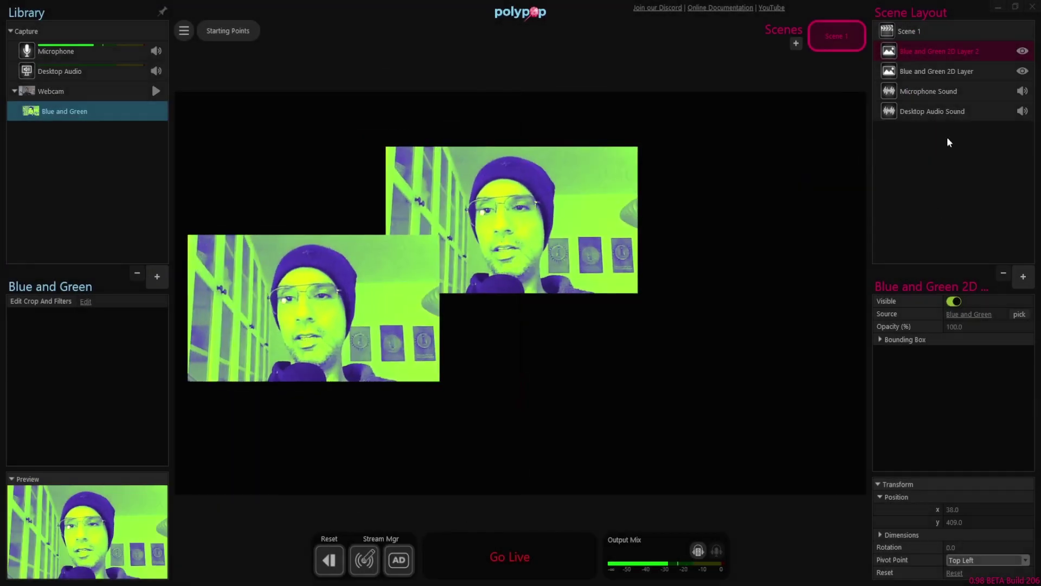
Add a Screen 1 3D object textured with the Blue and Green source
click(1023, 276)
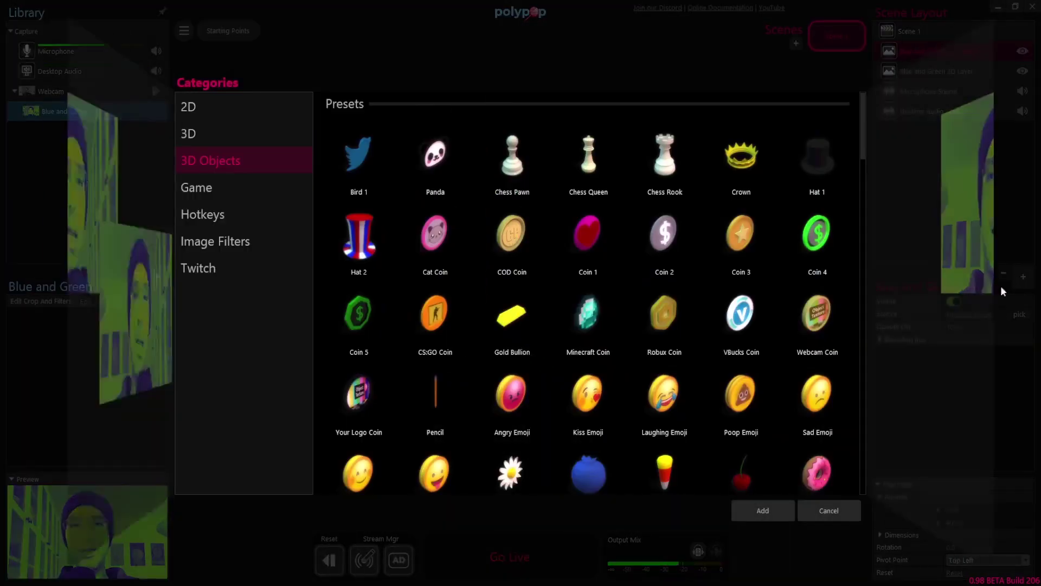
scroll(579, 257, down, 10)
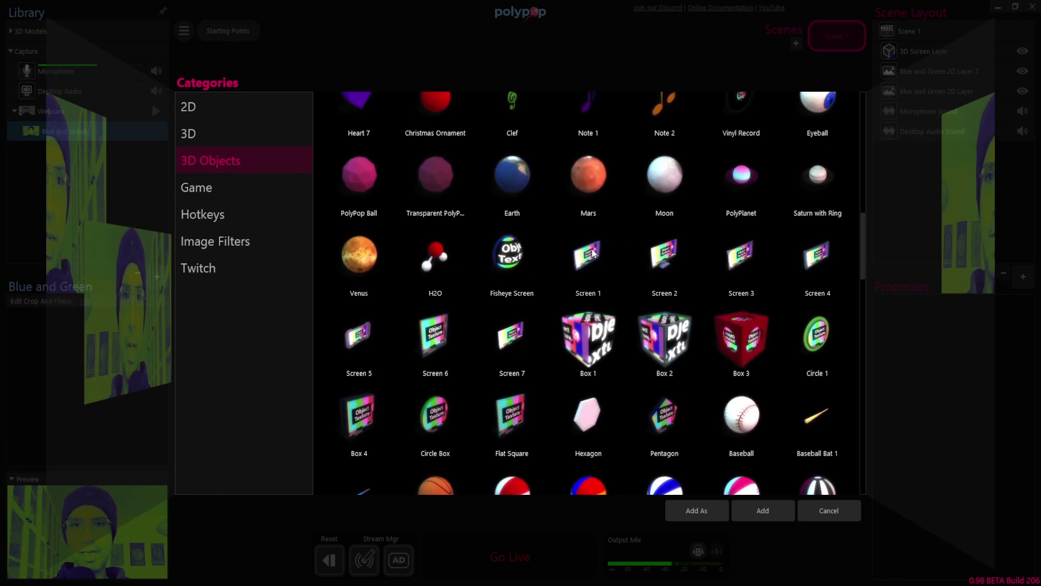
double_click(588, 255)
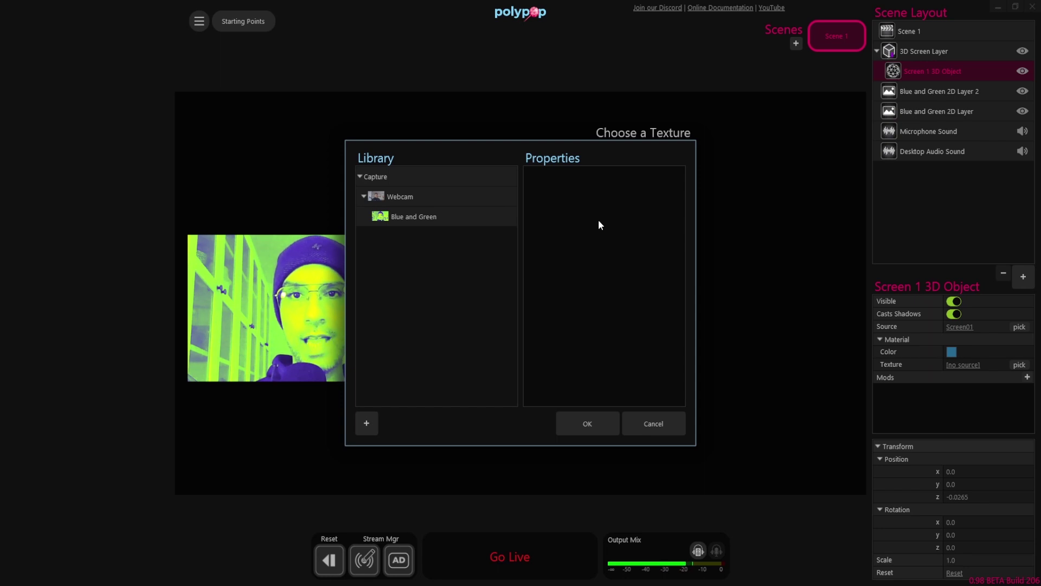
click(421, 197)
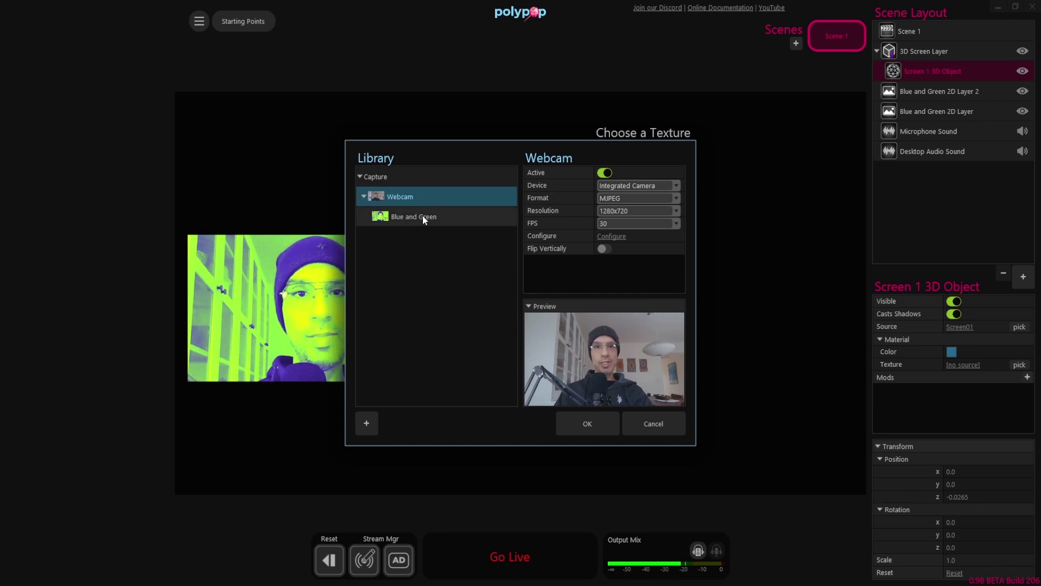
click(422, 216)
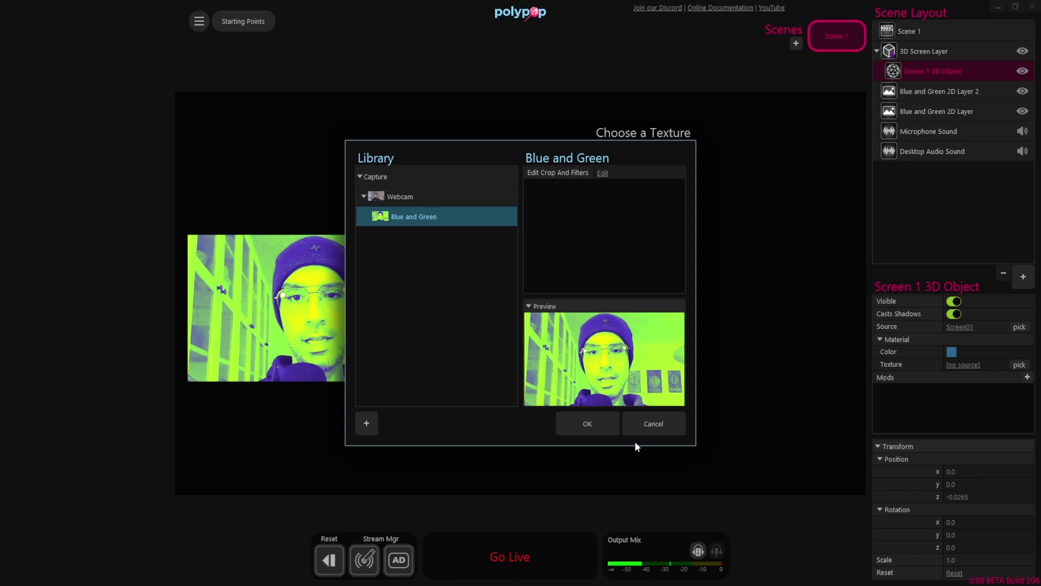
click(600, 423)
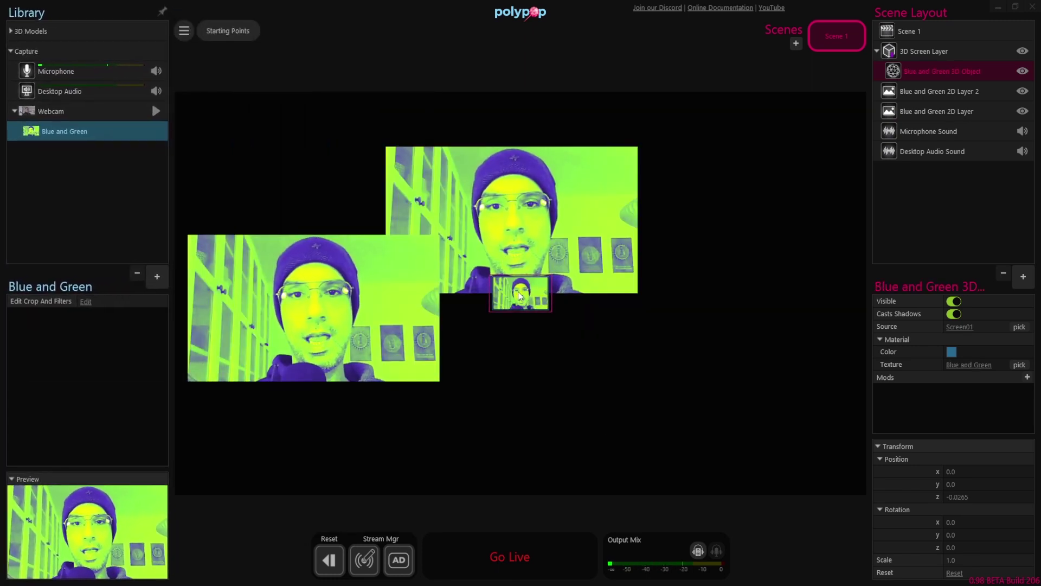
Move the 3D screen lower right, scale it to 3.66, and tilt it to rotation -380.99/-128/5
drag(519, 295, 657, 340)
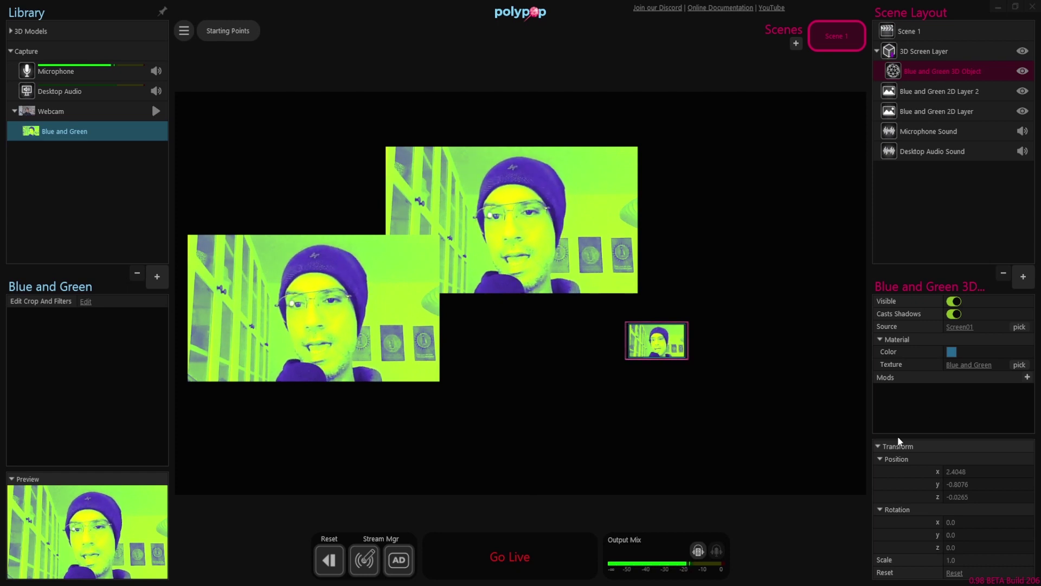
click(879, 447)
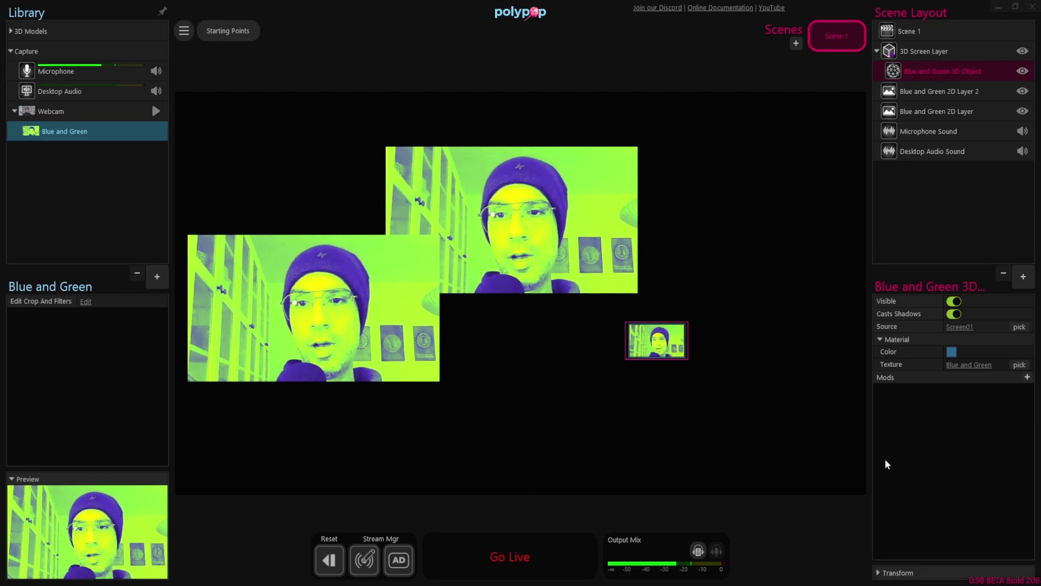
click(881, 574)
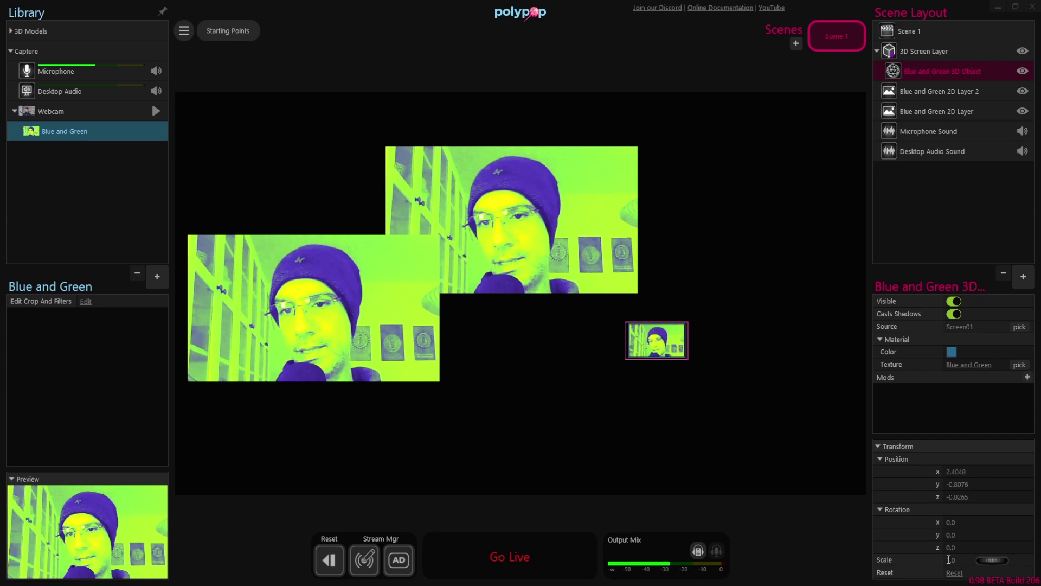
drag(978, 561, 910, 529)
mouse_move(991, 497)
mouse_down()
mouse_move(961, 503)
mouse_move(987, 498)
mouse_up()
drag(716, 369, 465, 187)
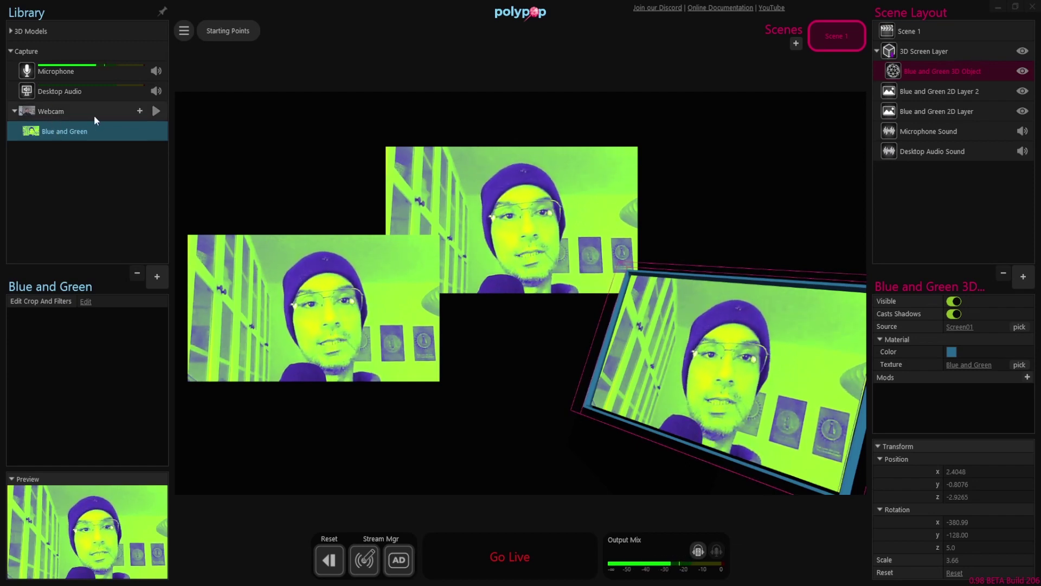
Add a second Crop and Filter child cropped to the face (Left 375, Top 203, Right 368, Bottom 215) at HD aspect
click(140, 111)
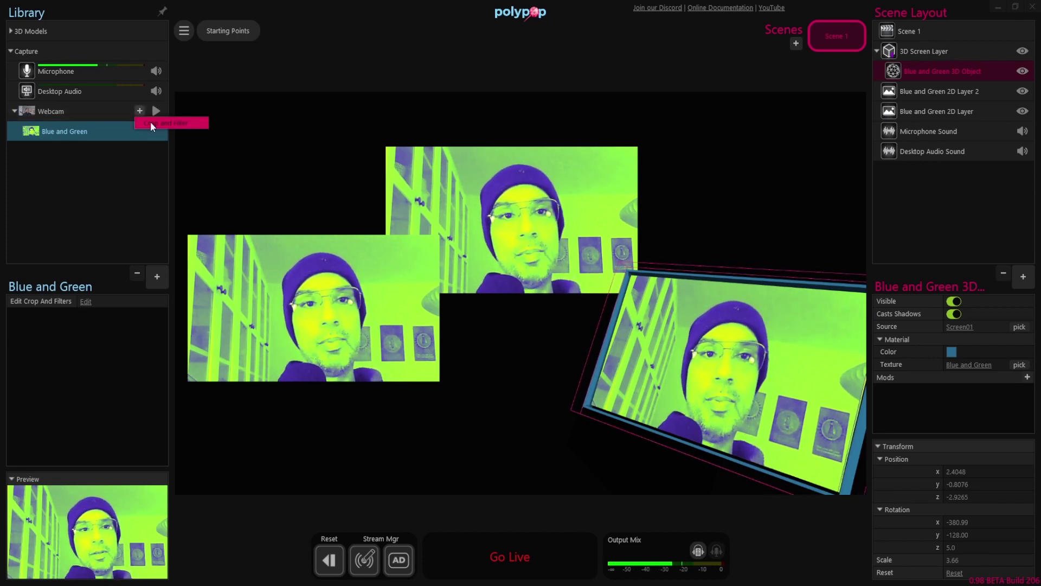
click(153, 125)
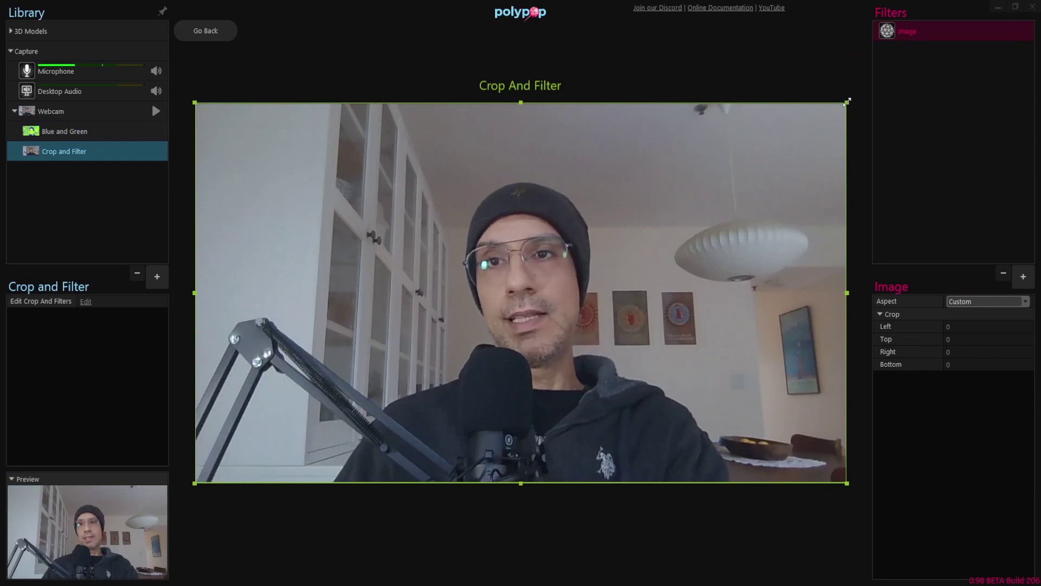
drag(847, 101, 373, 322)
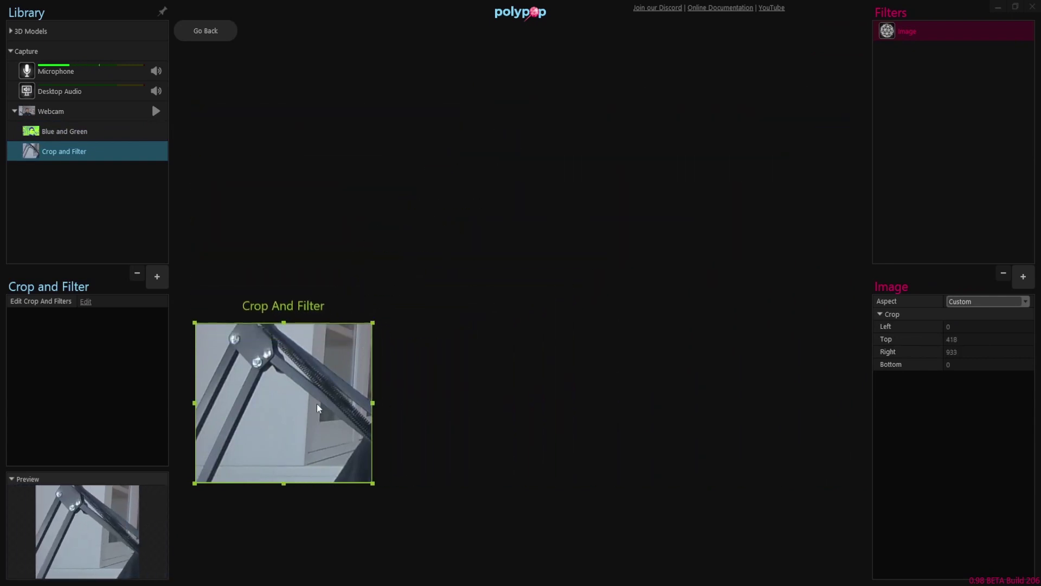
drag(317, 404, 557, 290)
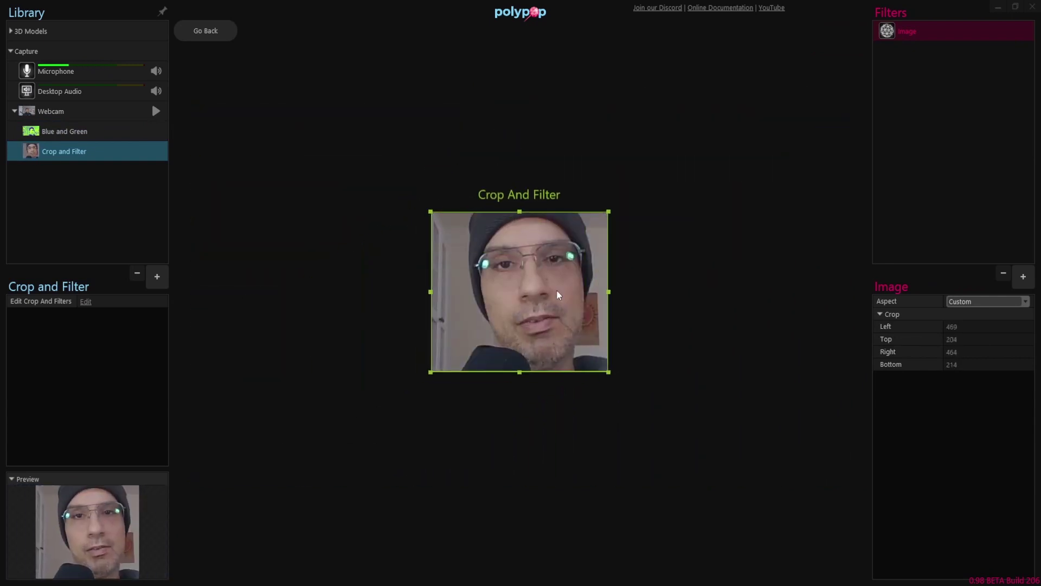
click(980, 300)
click(974, 327)
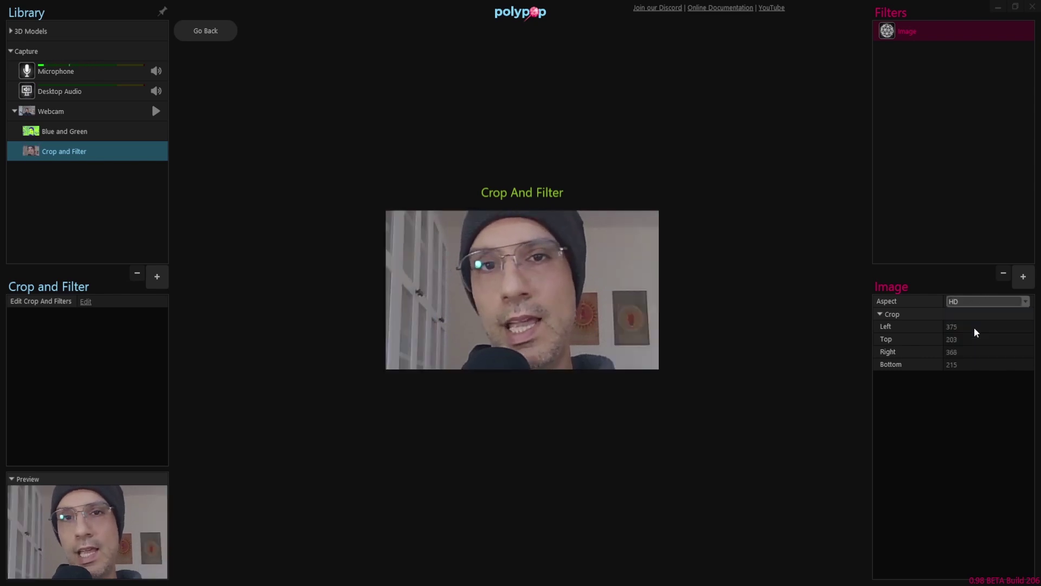
Add Black And White and Brightness / Contrast filters, with brightness 93.75 and contrast 84.375
click(1024, 277)
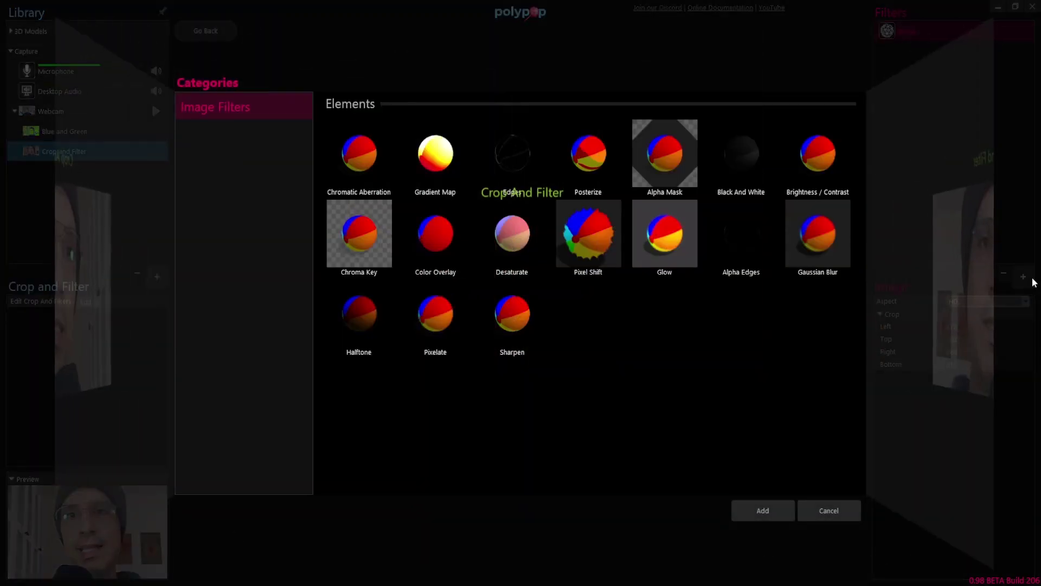
double_click(722, 144)
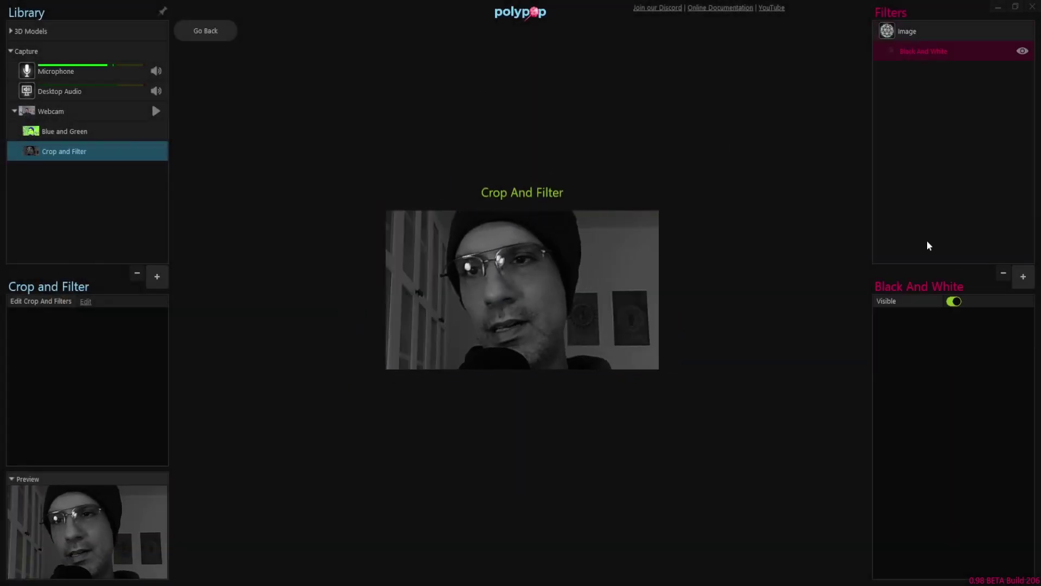
click(1023, 277)
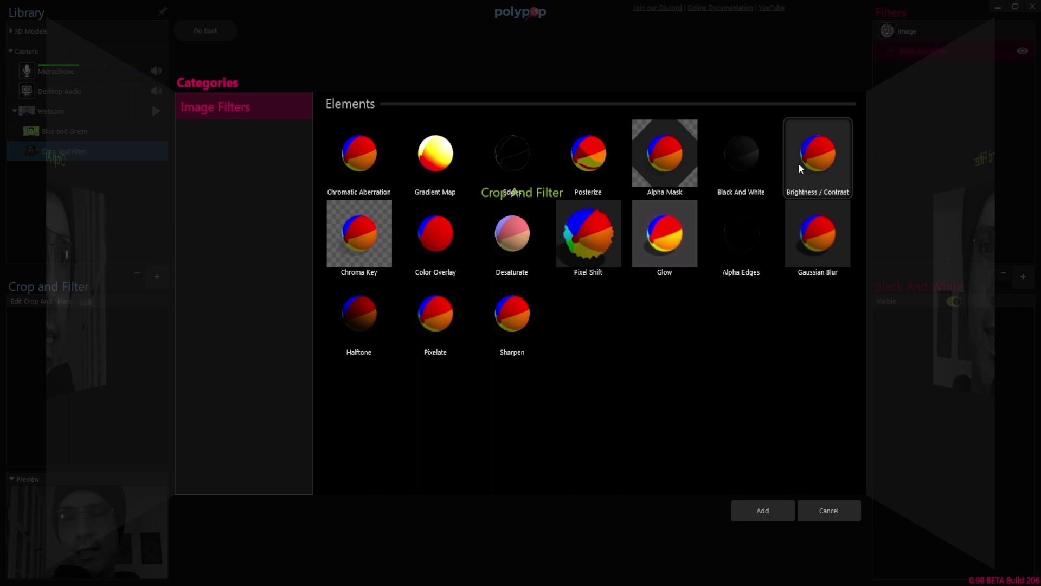
double_click(811, 164)
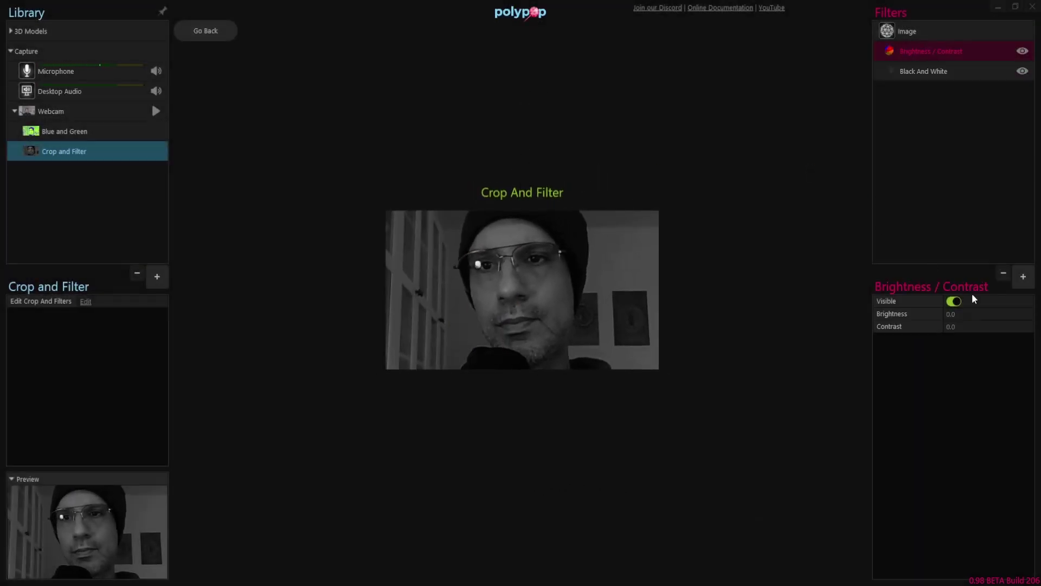
mouse_move(1000, 313)
mouse_down()
mouse_move(1012, 311)
mouse_move(1021, 319)
mouse_move(1005, 330)
mouse_move(1015, 327)
mouse_up()
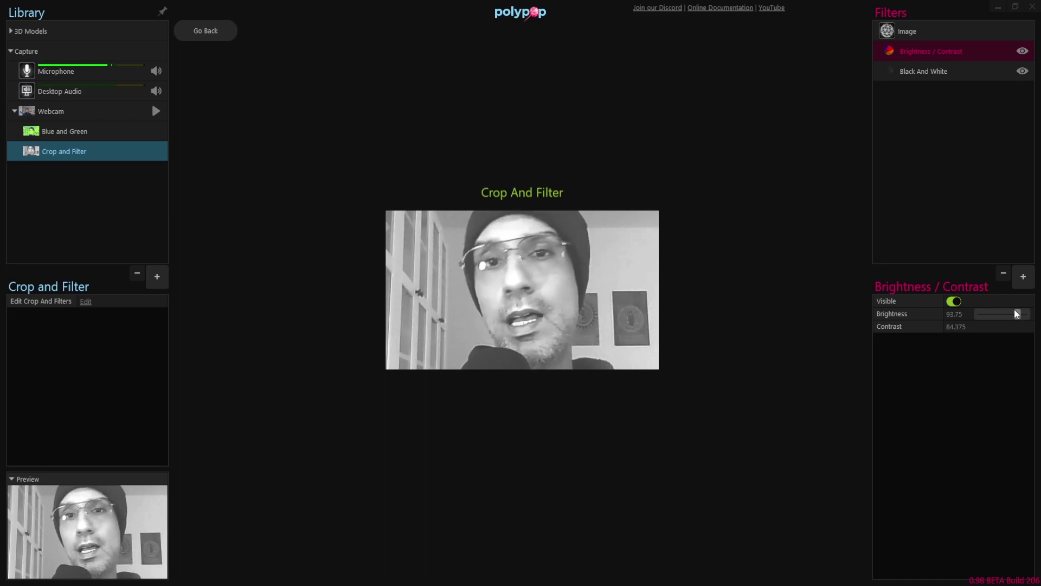
Leave the source editor and return to the Scene 1 view
click(255, 81)
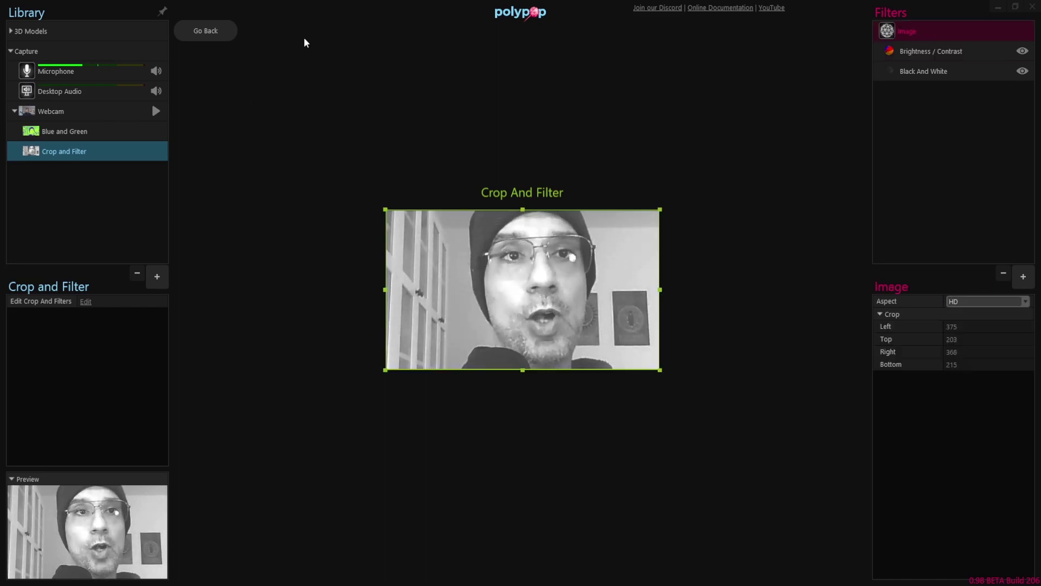
click(216, 37)
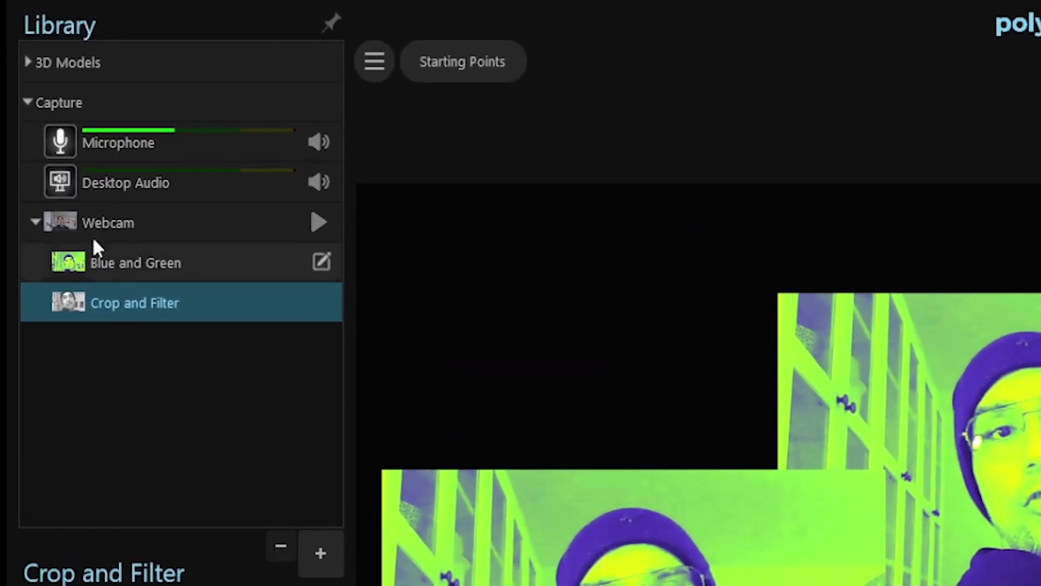
click(93, 173)
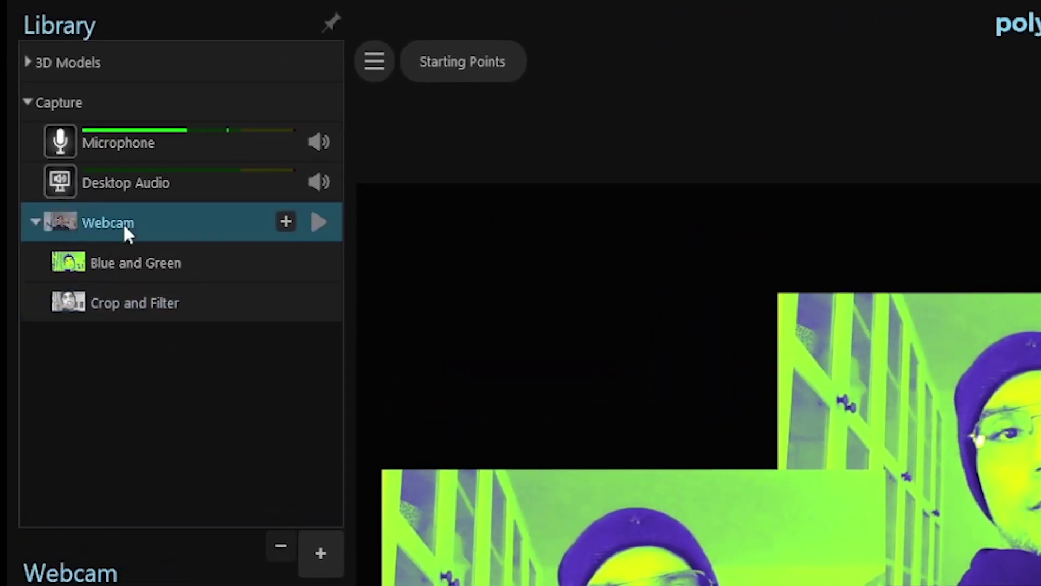
Rename the second Crop and Filter source in the Library to 'B&W'
click(135, 267)
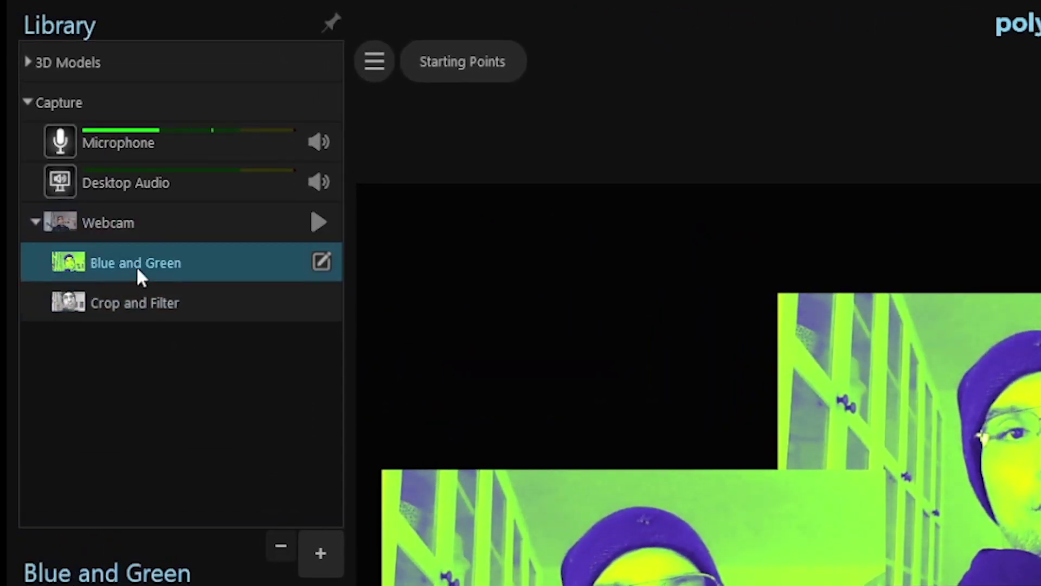
click(144, 302)
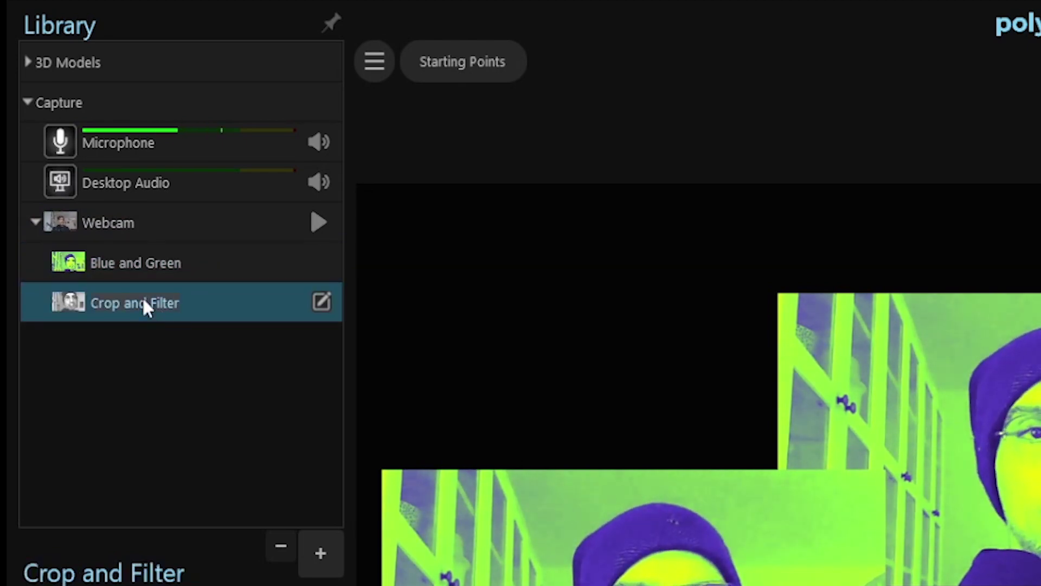
double_click(171, 303)
text(B&W)
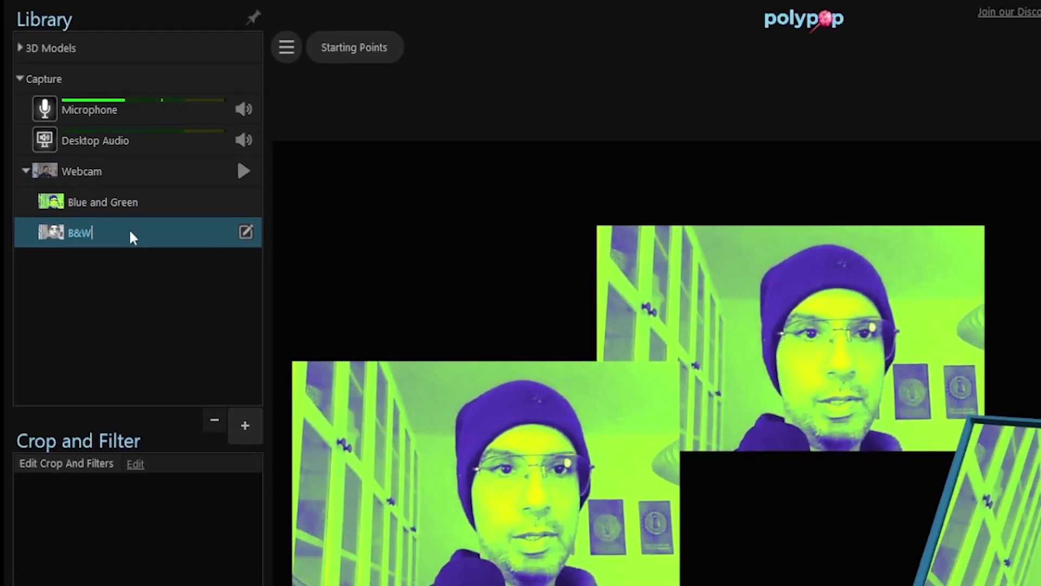
key(Return)
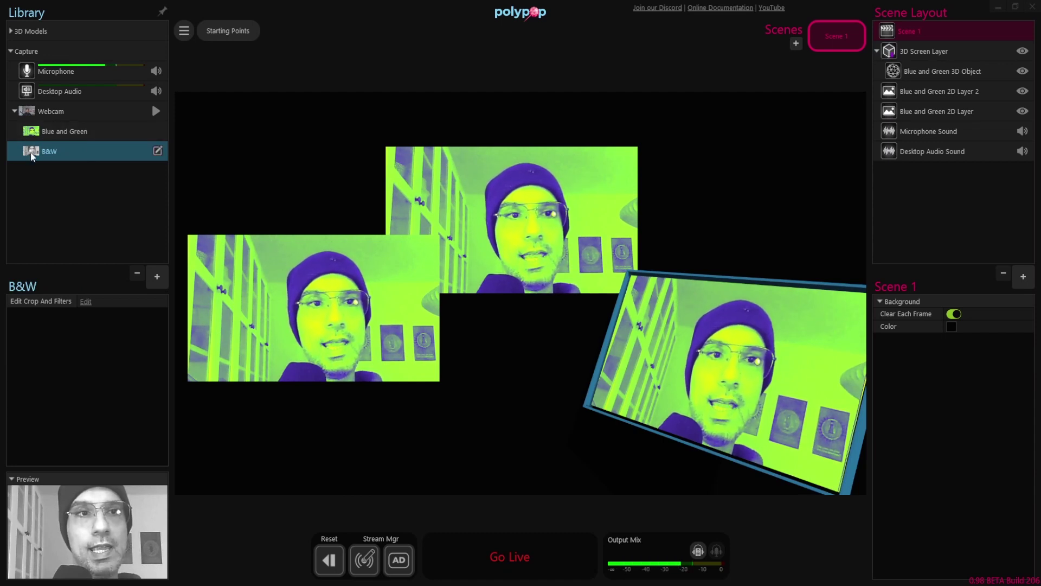
Place B&W as a top-left 2D layer, keeping Blue and Green on the 3D screen
drag(31, 157, 282, 146)
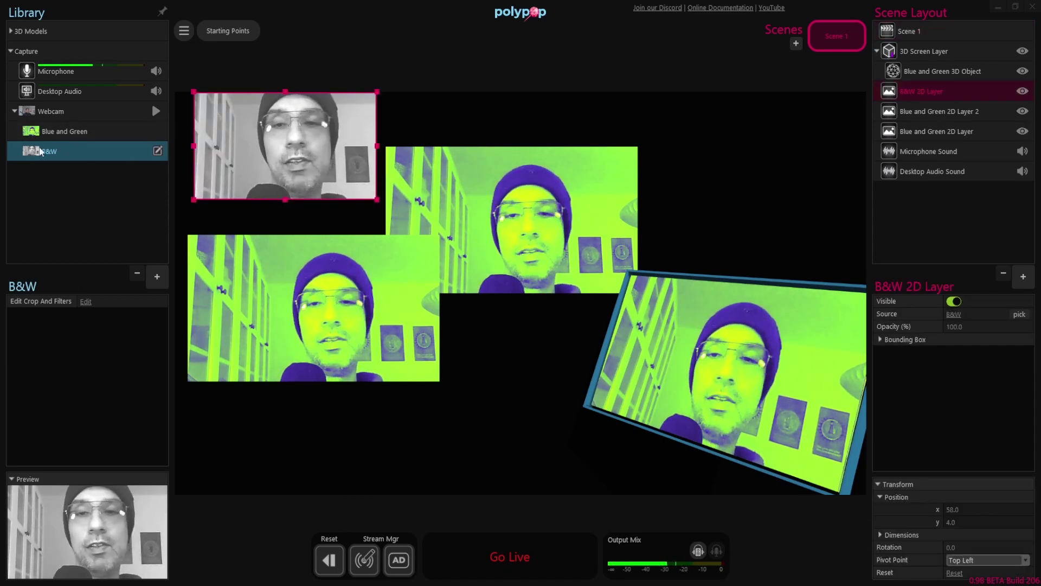
drag(40, 151, 759, 398)
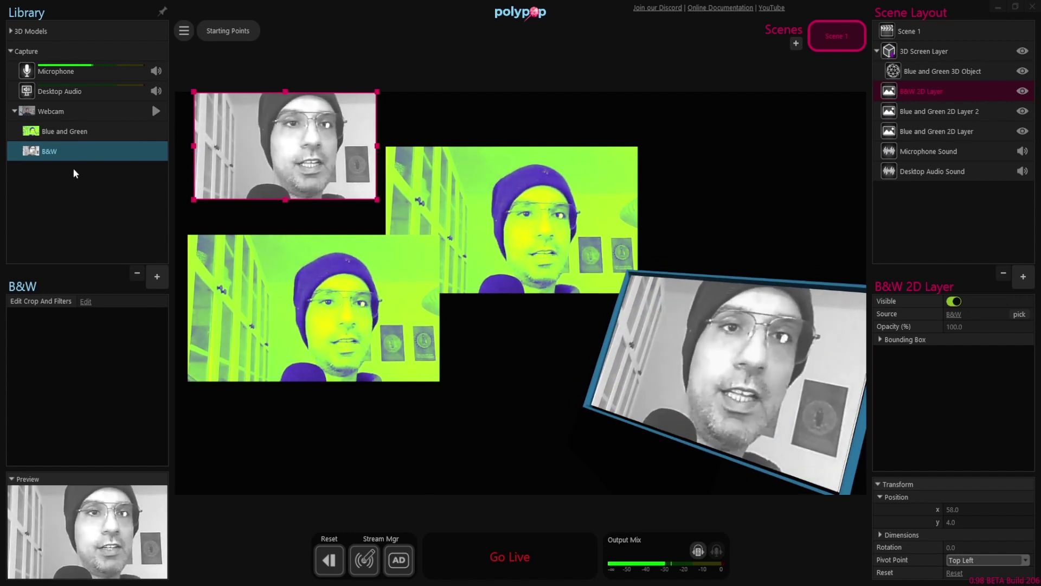
drag(60, 131, 803, 390)
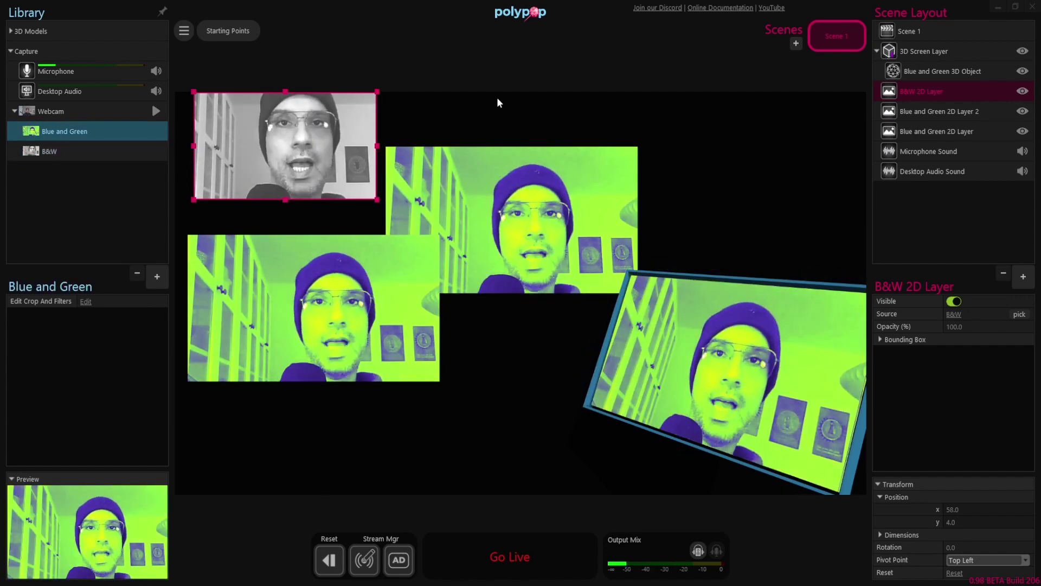
Add a Box 2 cube textured with the B&W source and move it upper right
click(1023, 283)
scroll(687, 355, down, 3)
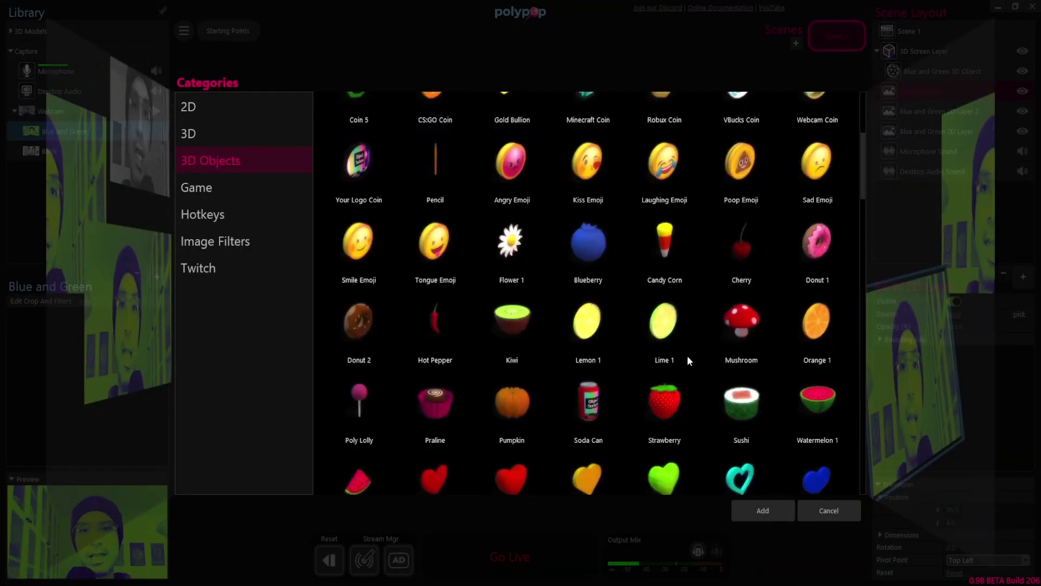
scroll(688, 355, down, 10)
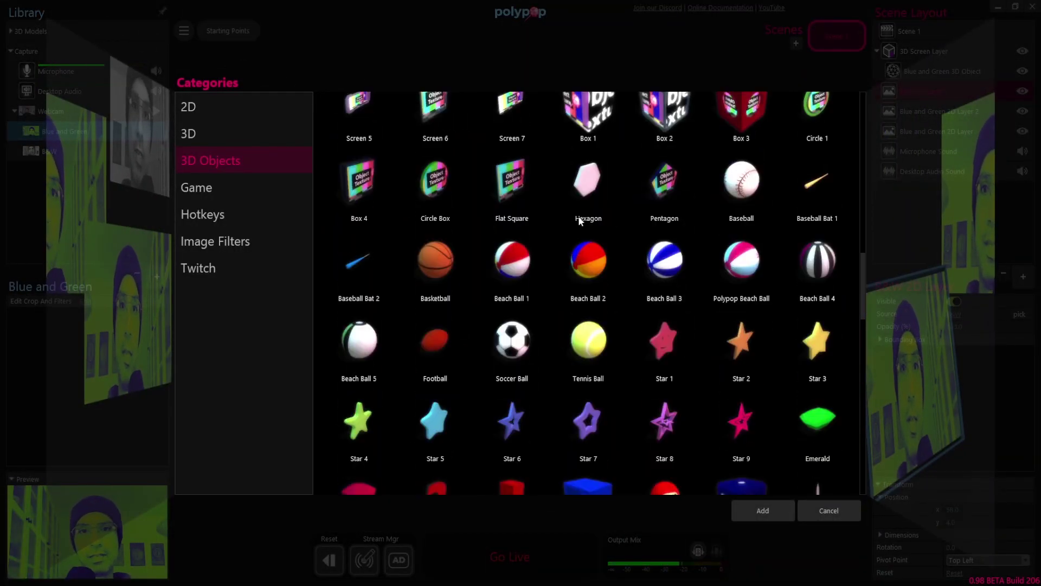
scroll(580, 220, up, 3)
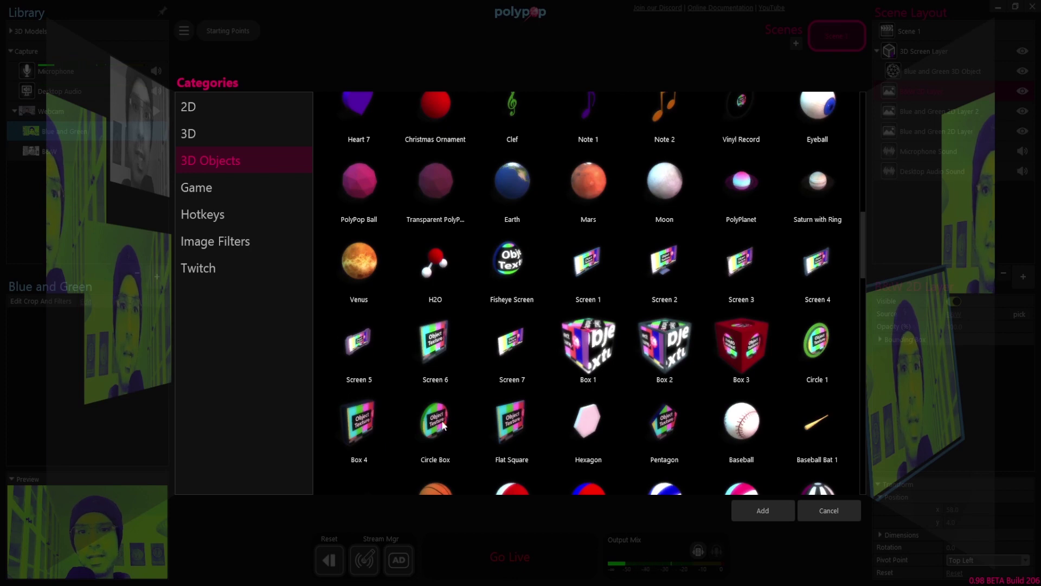
double_click(671, 348)
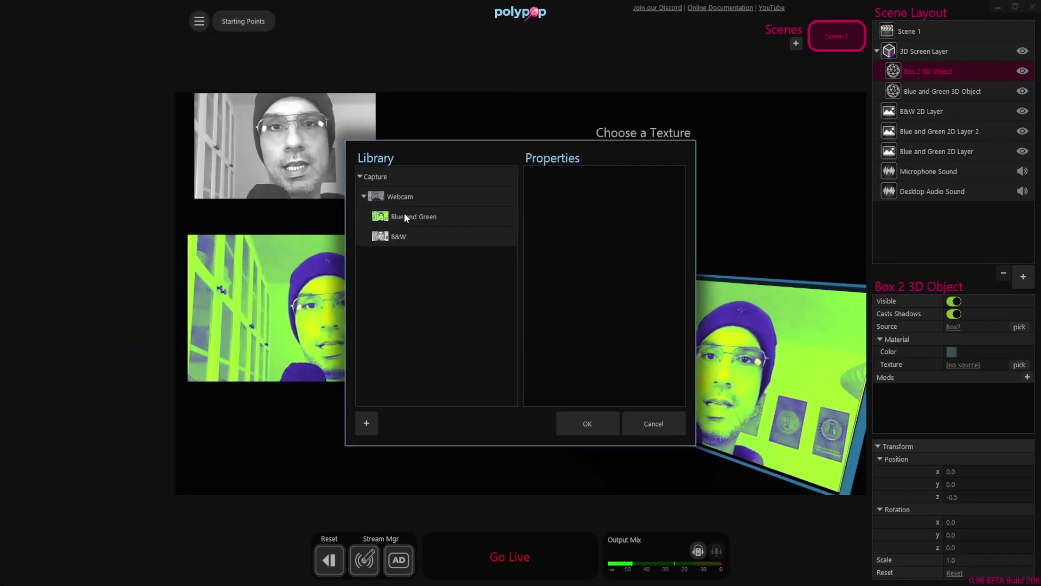
click(433, 240)
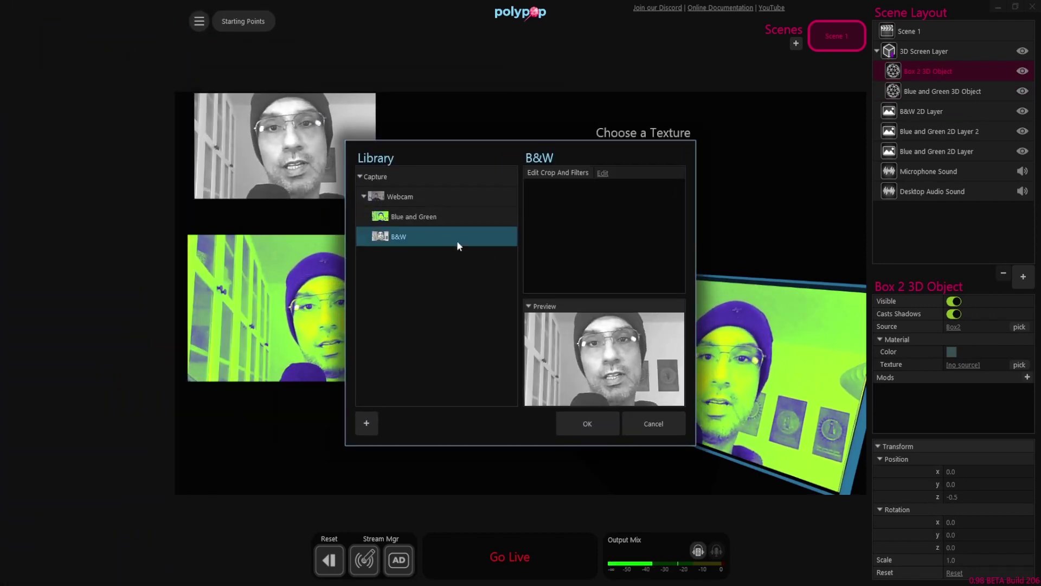
click(587, 424)
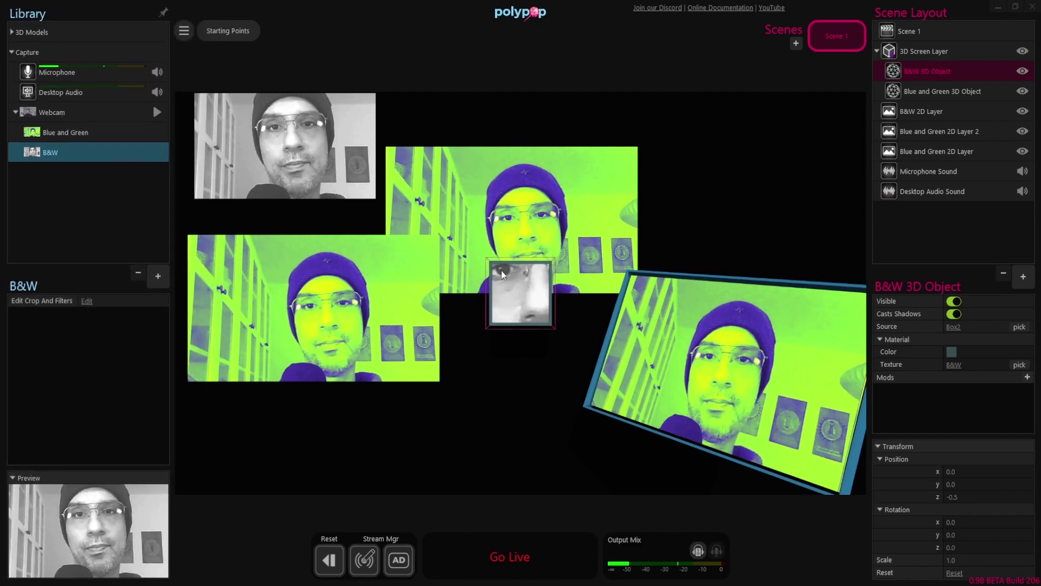
drag(501, 274, 783, 197)
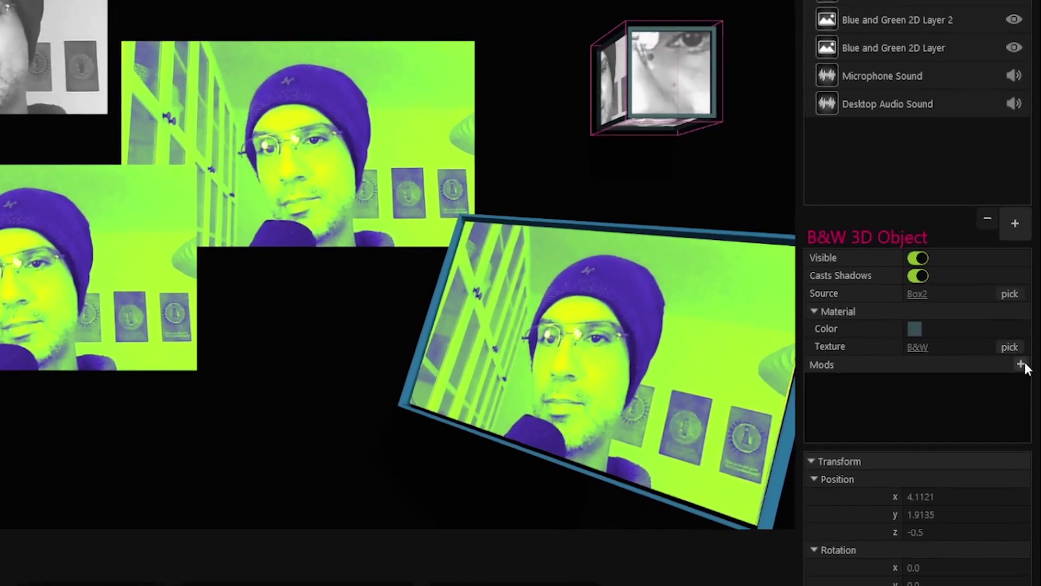
Give the cube a Physics mod with Float on and drag it over the 3D screen
click(1021, 364)
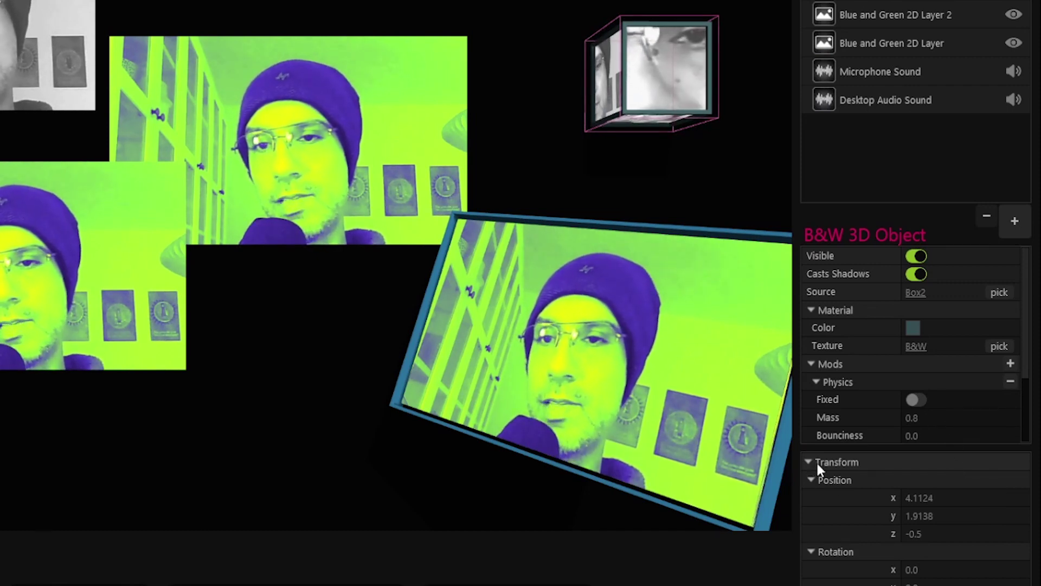
click(811, 461)
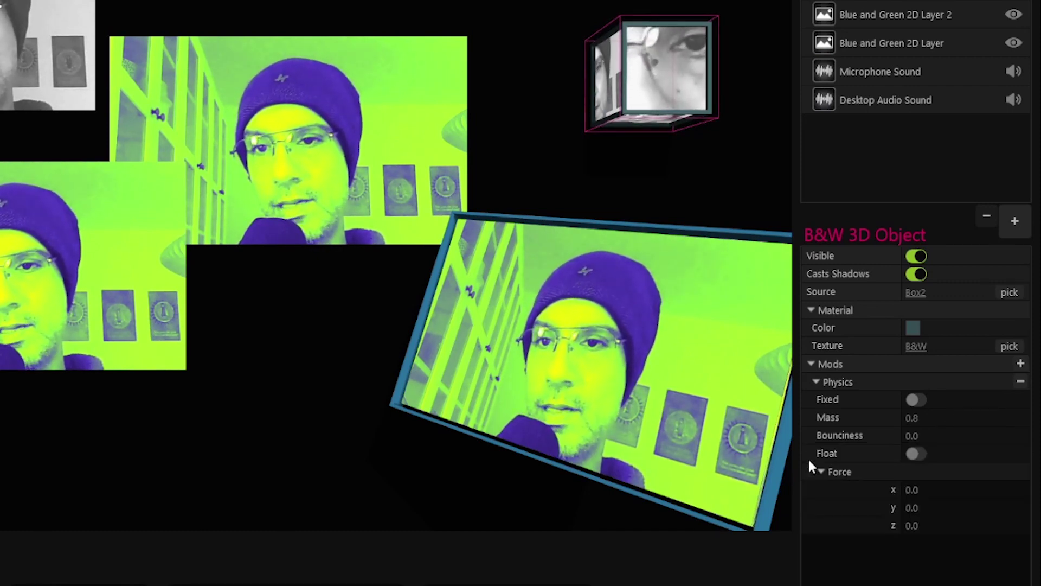
click(917, 454)
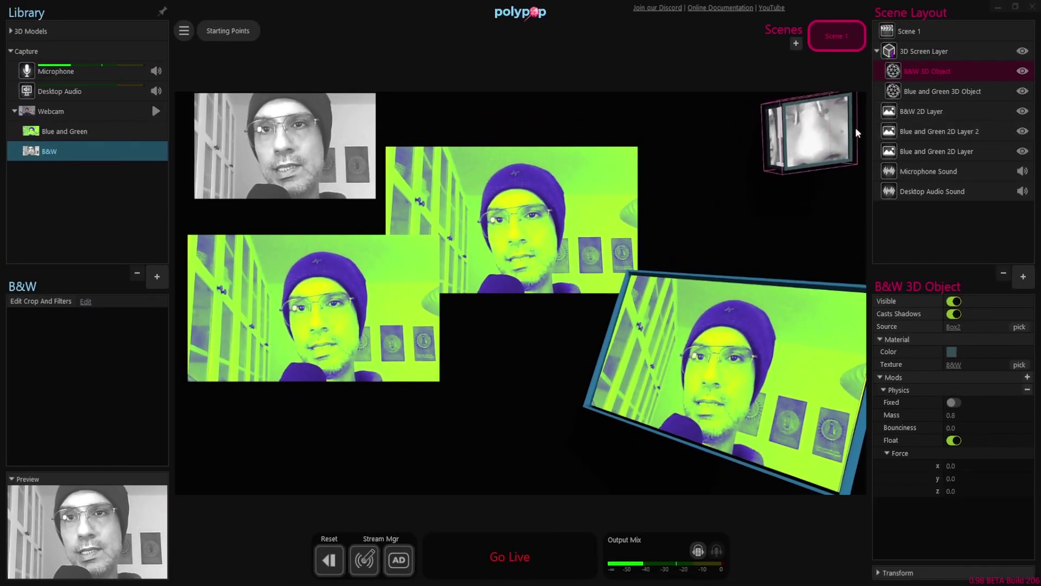
drag(766, 515, 765, 193)
Select Scene 1 and review the webcam layers, 3D screen and cube on stage
click(649, 98)
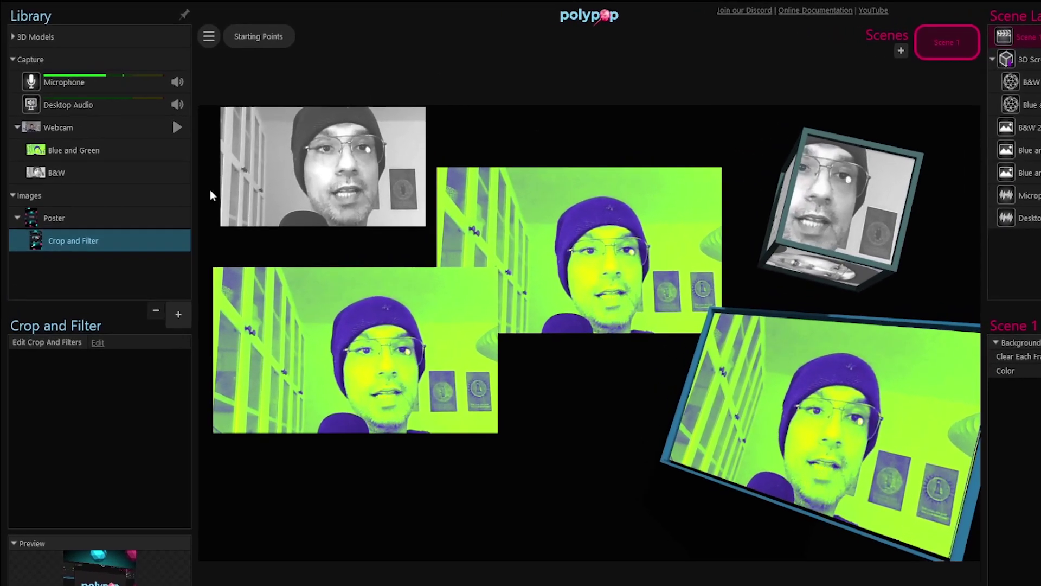
mouse_move(134, 156)
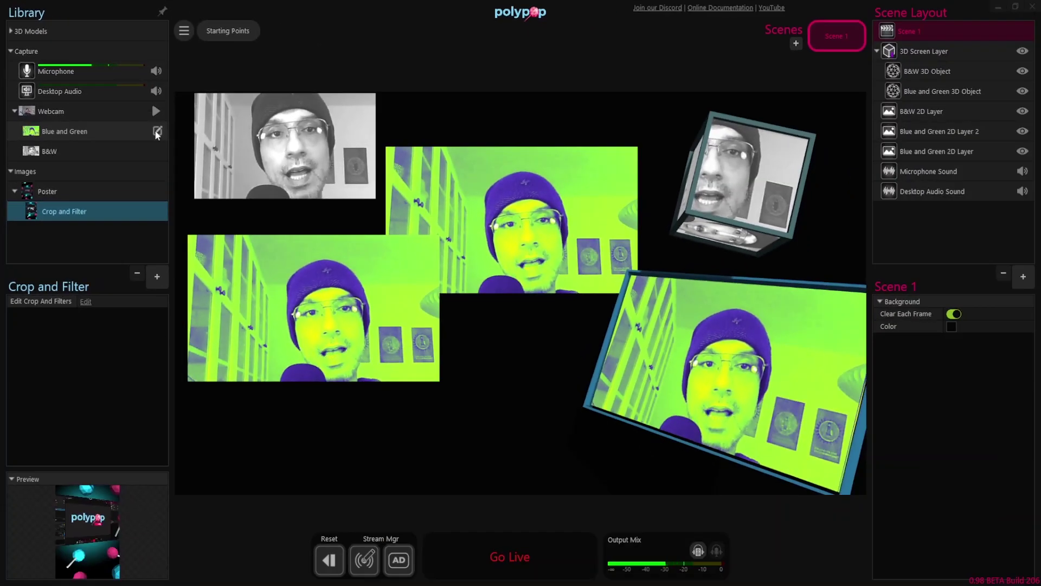
Change the Blue and Green source's third Gradient Map colour to pale yellow
click(236, 199)
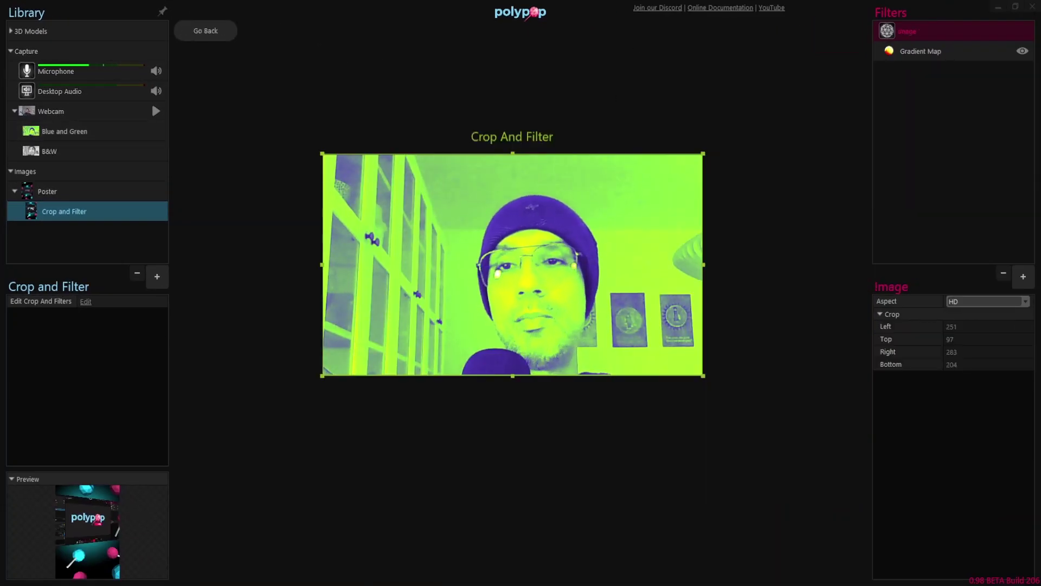
click(932, 53)
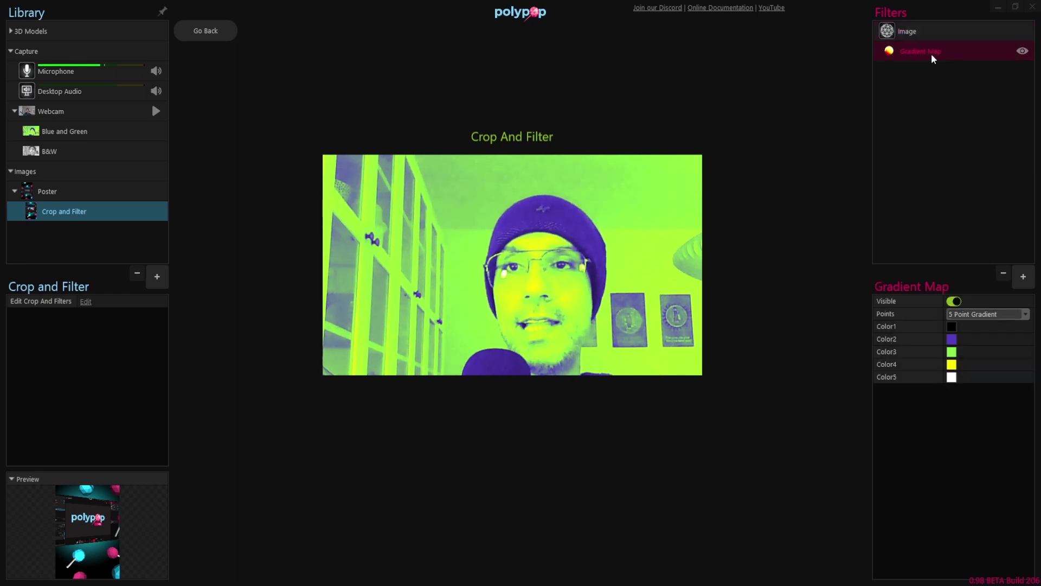
click(953, 352)
click(858, 401)
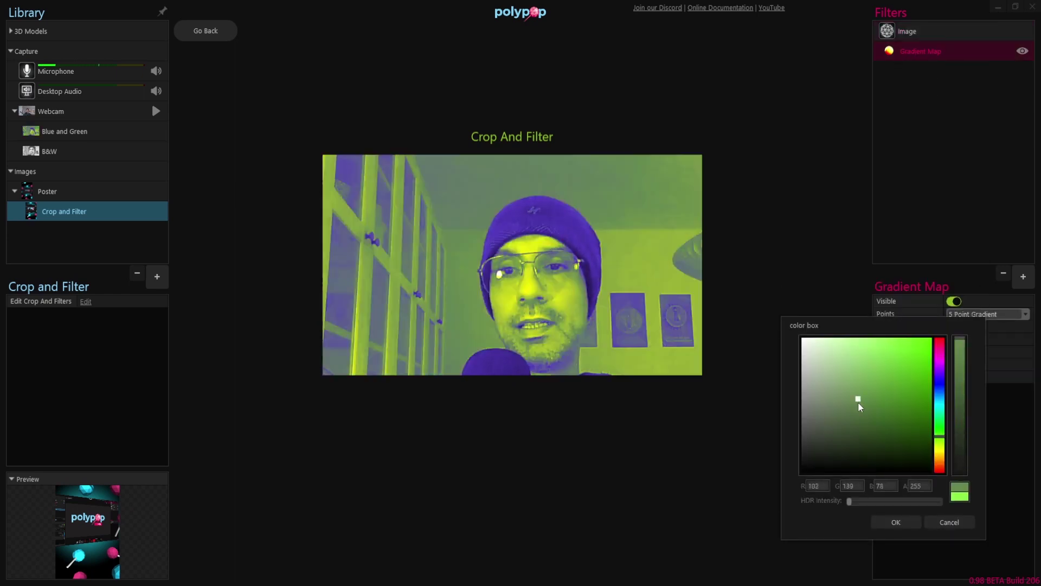
click(939, 455)
Add a Glow filter, shift the crop window, and return to the scene view
click(895, 522)
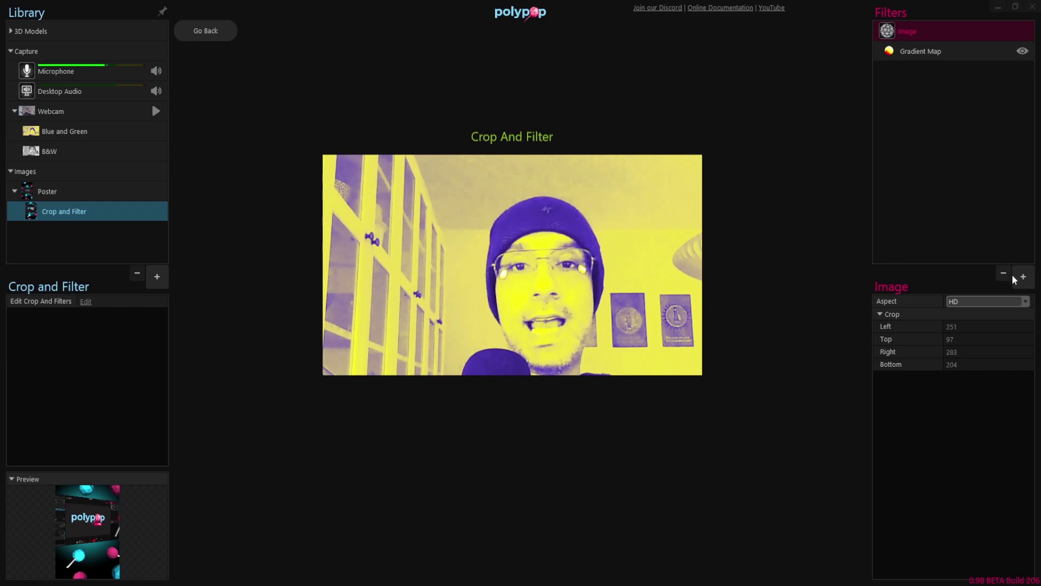
click(1023, 276)
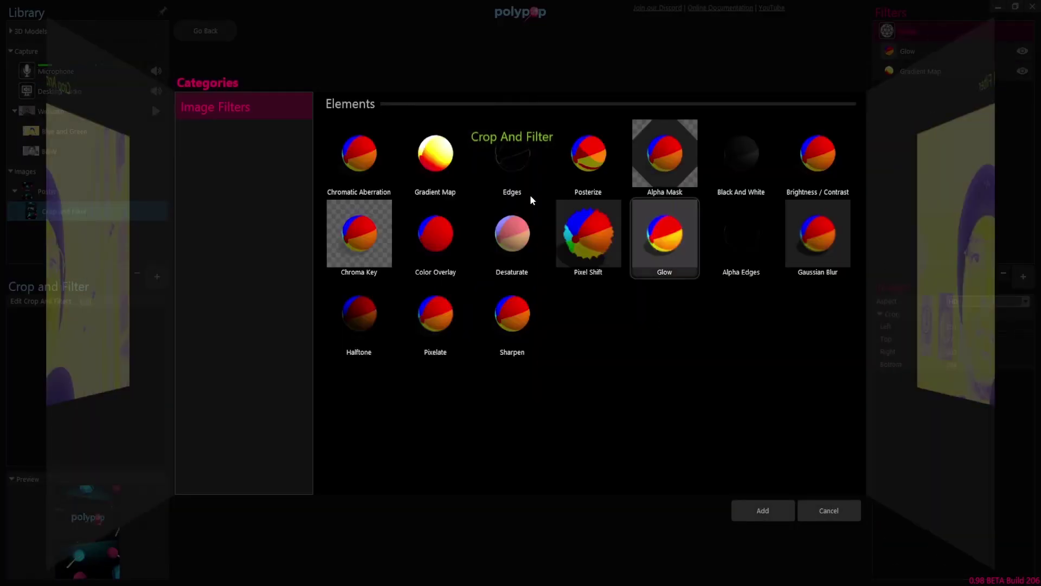
click(529, 194)
double_click(651, 216)
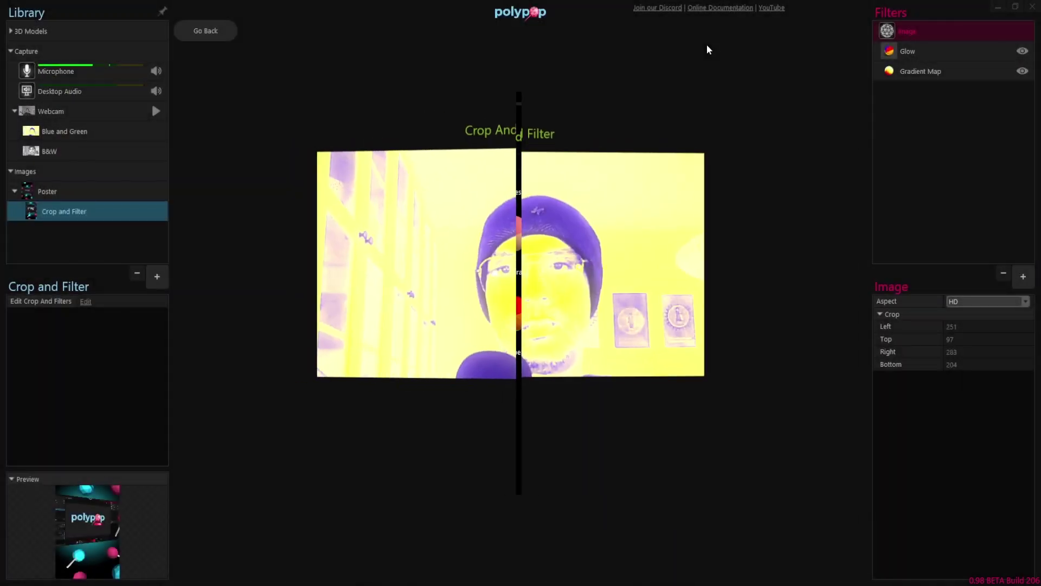
drag(561, 294, 577, 332)
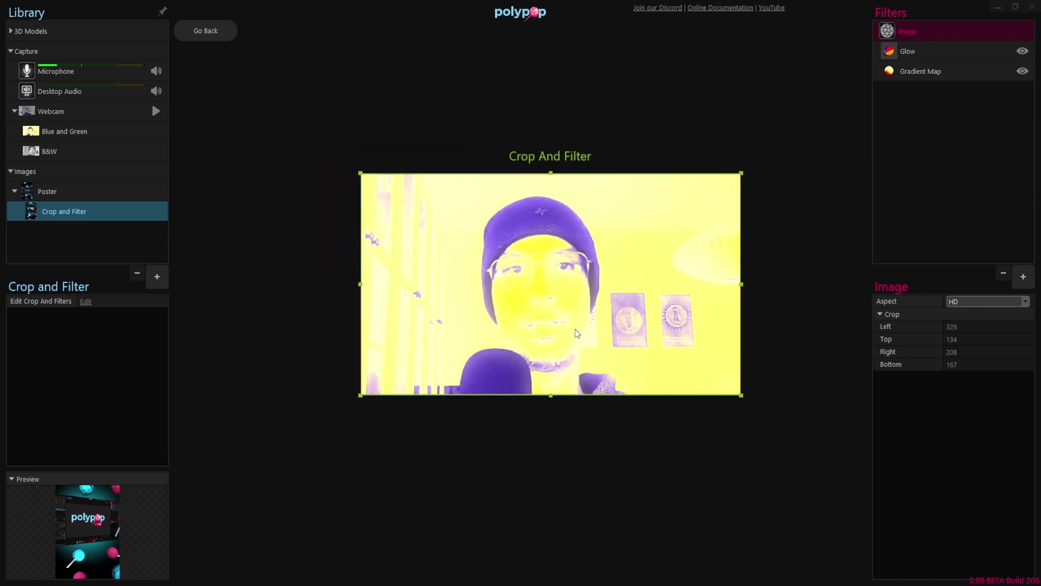
click(200, 34)
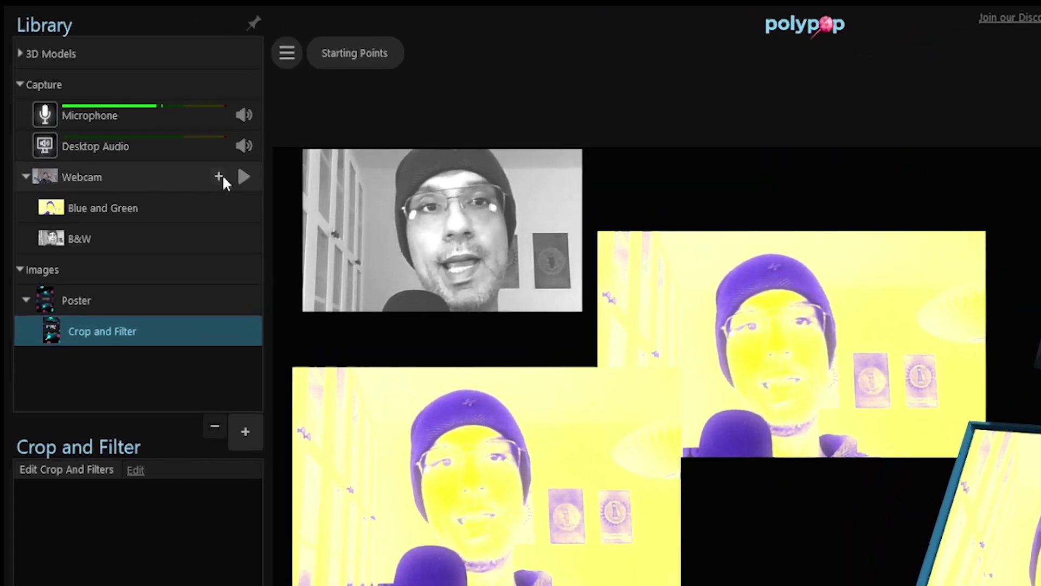
Create a new Crop and Filter child source under the Webcam
click(216, 178)
click(288, 198)
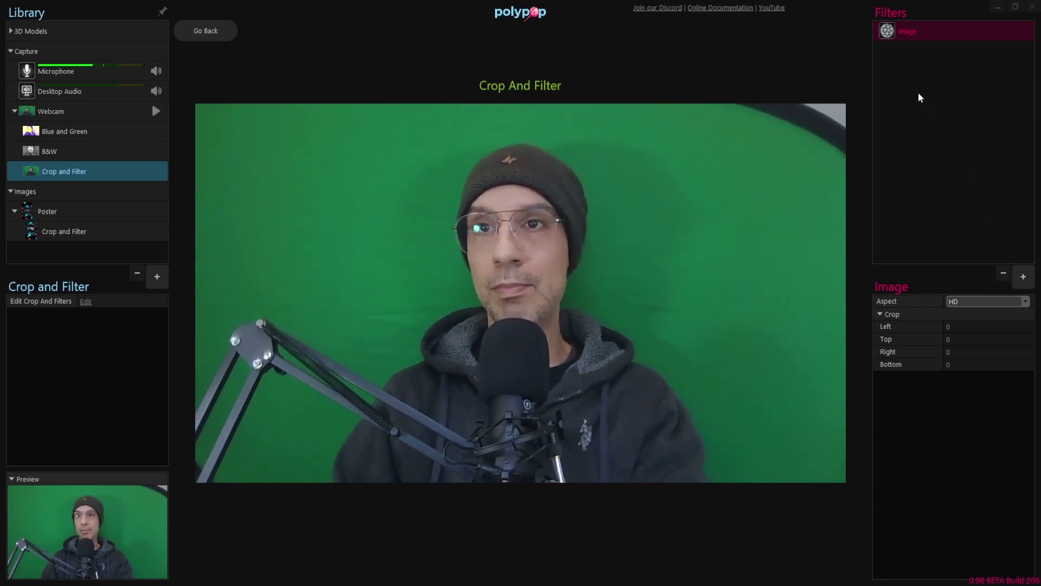
Add a Chroma Key filter and raise its Threshold to 0.3906
click(1022, 277)
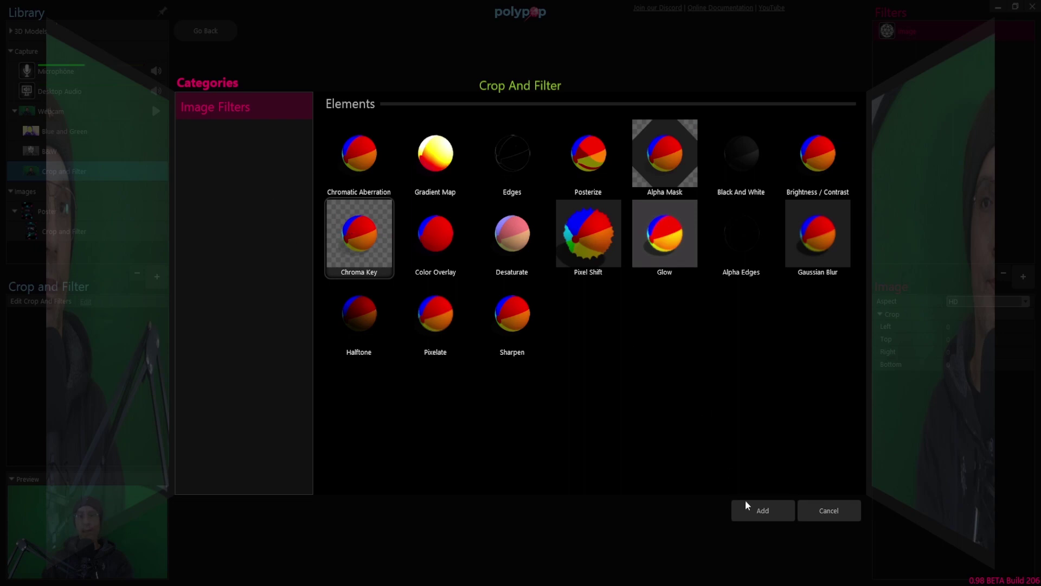
click(758, 515)
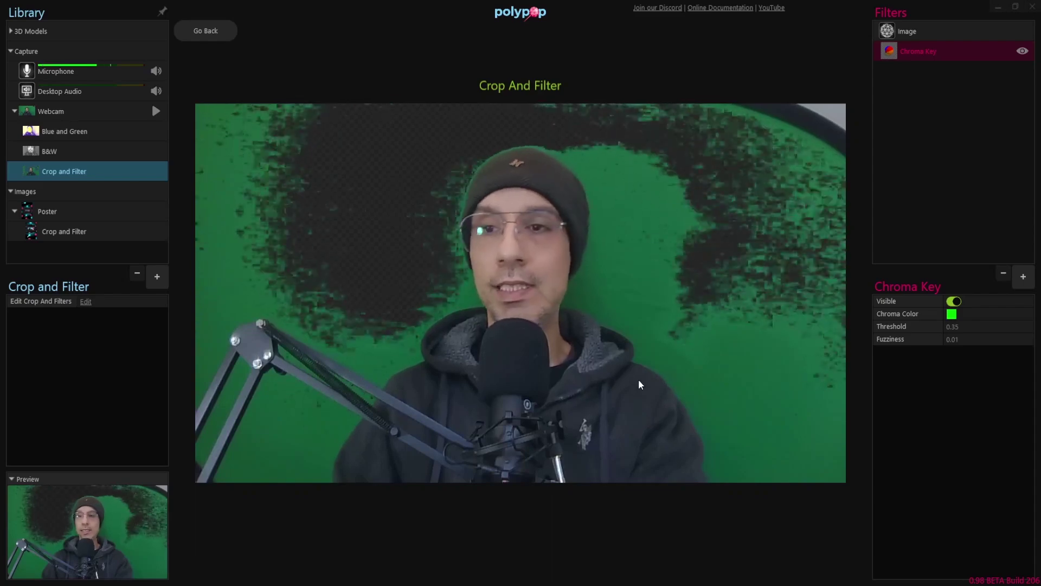
mouse_move(920, 345)
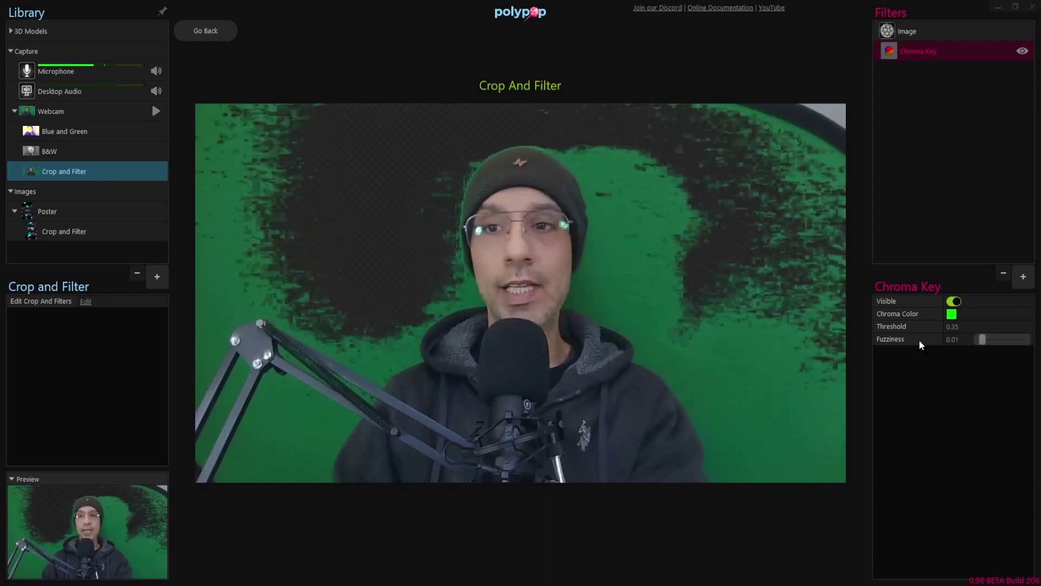
mouse_move(1006, 327)
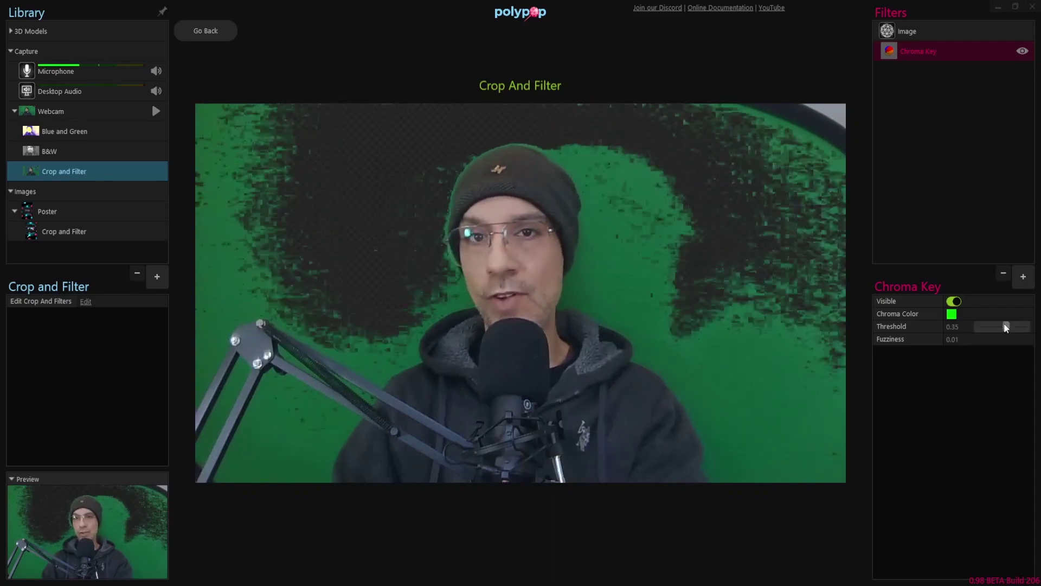
drag(1006, 327, 1006, 322)
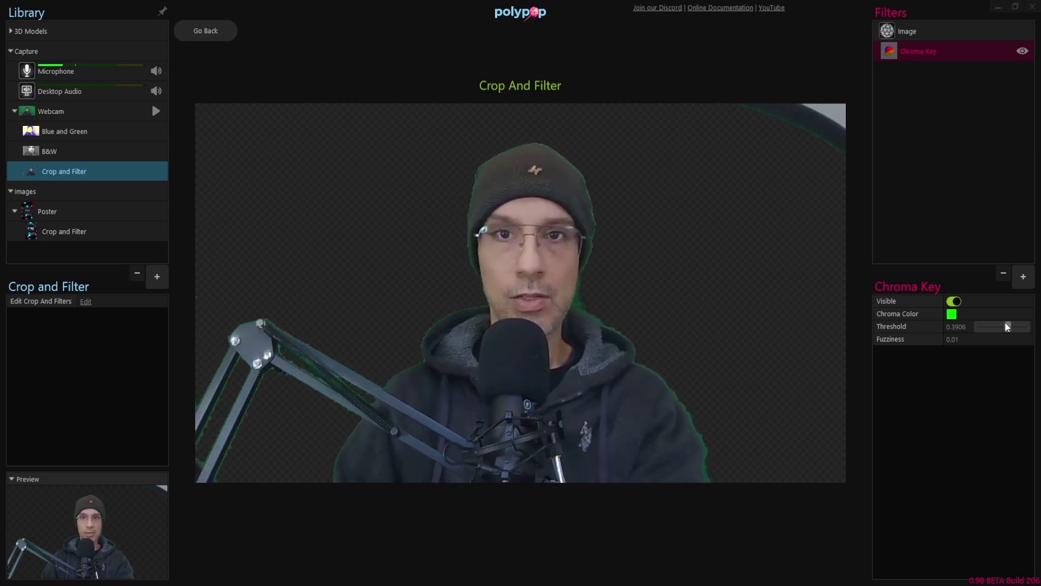
Drag the crop corners inward to tighten the frame around the person
mouse_move(828, 225)
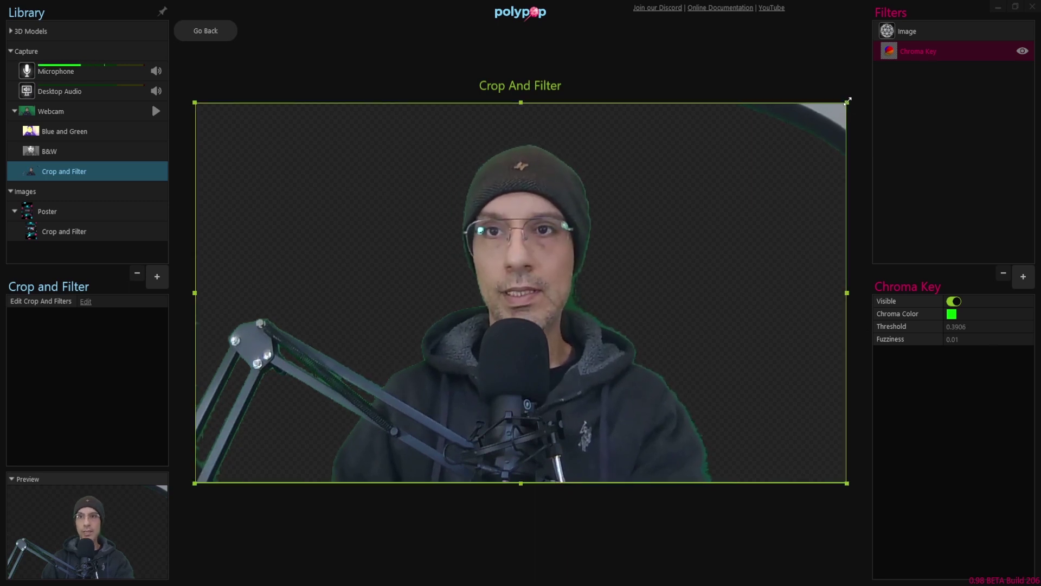
drag(838, 104, 767, 115)
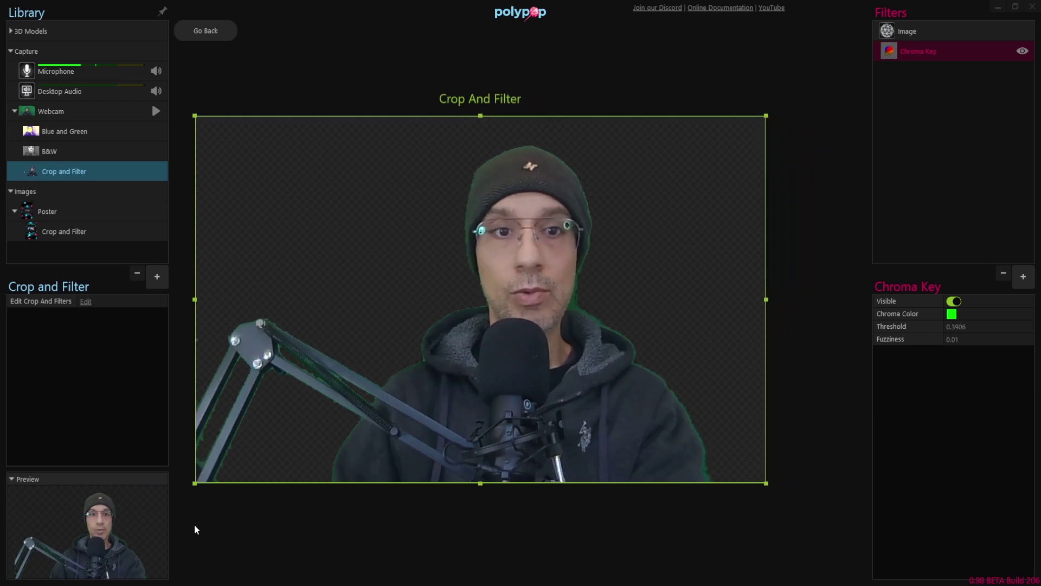
drag(196, 483, 304, 421)
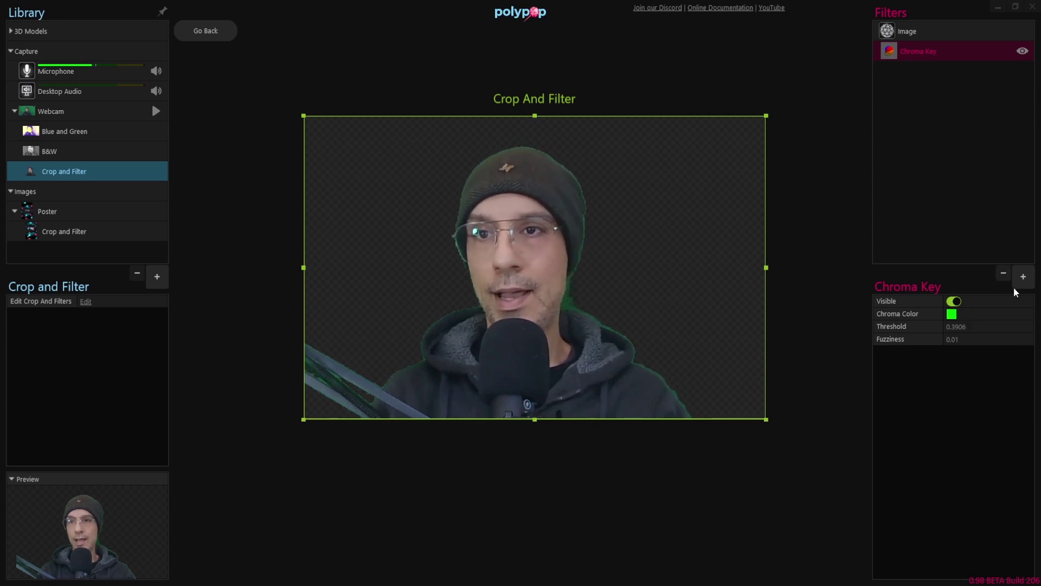
Set the Image filter's aspect to HD and return to the scene view
click(925, 35)
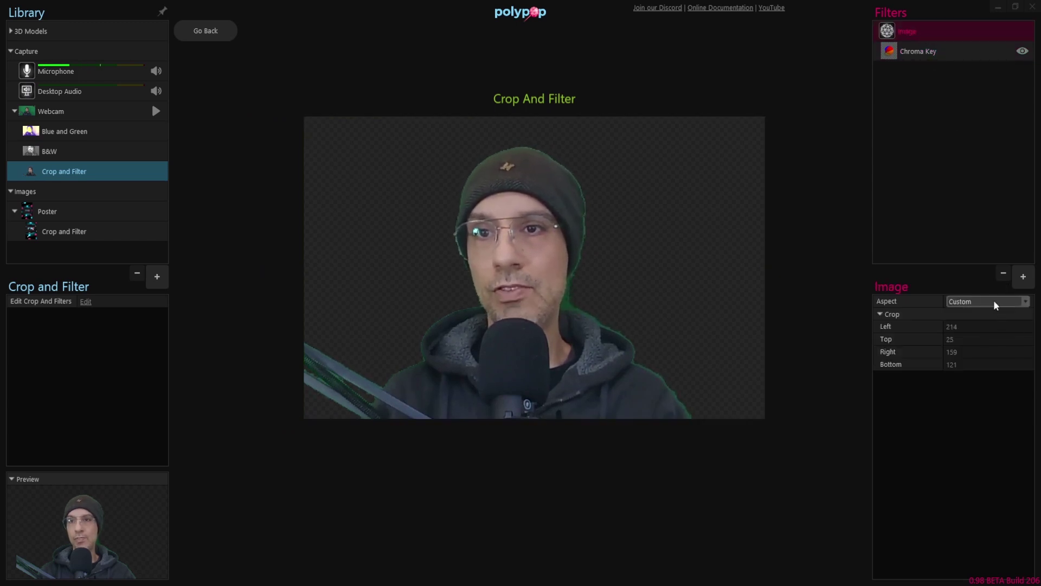
click(995, 303)
click(994, 336)
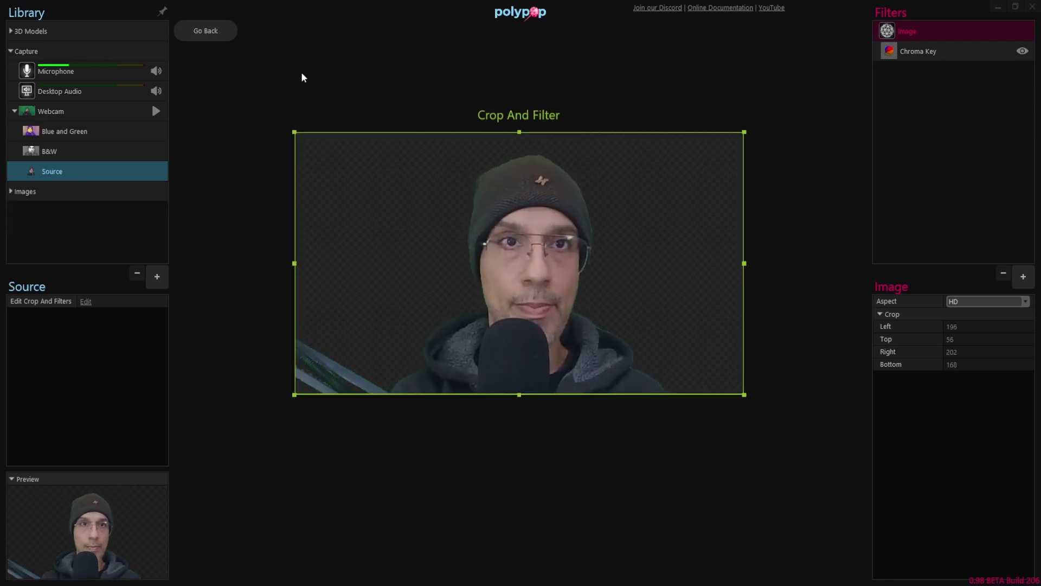
click(210, 29)
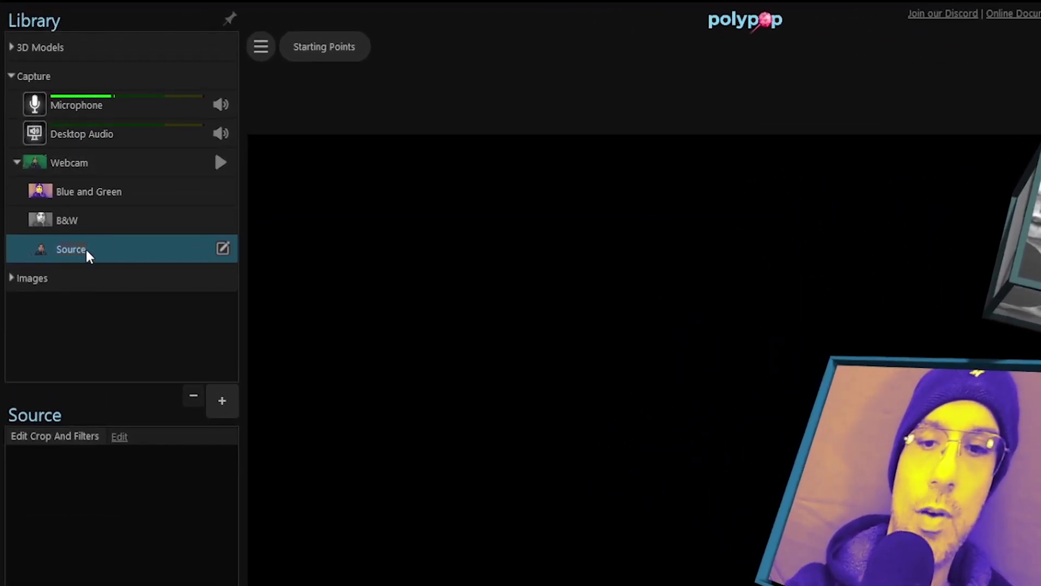
Rename the keyed webcam source to Chroma and place it as a 2D layer at the lower left
text(Chroma)
key(Return)
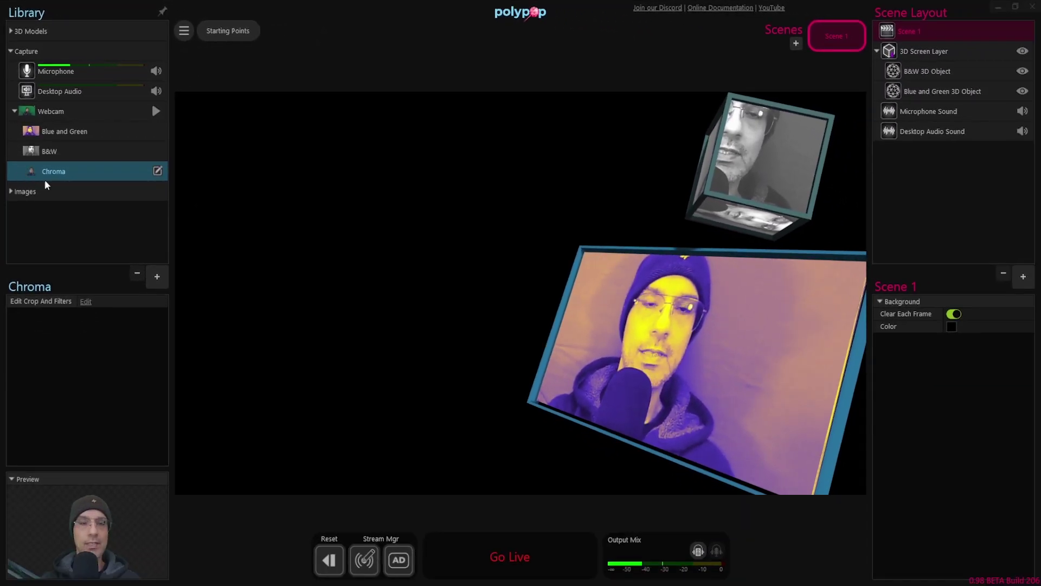
drag(45, 182, 323, 391)
click(659, 180)
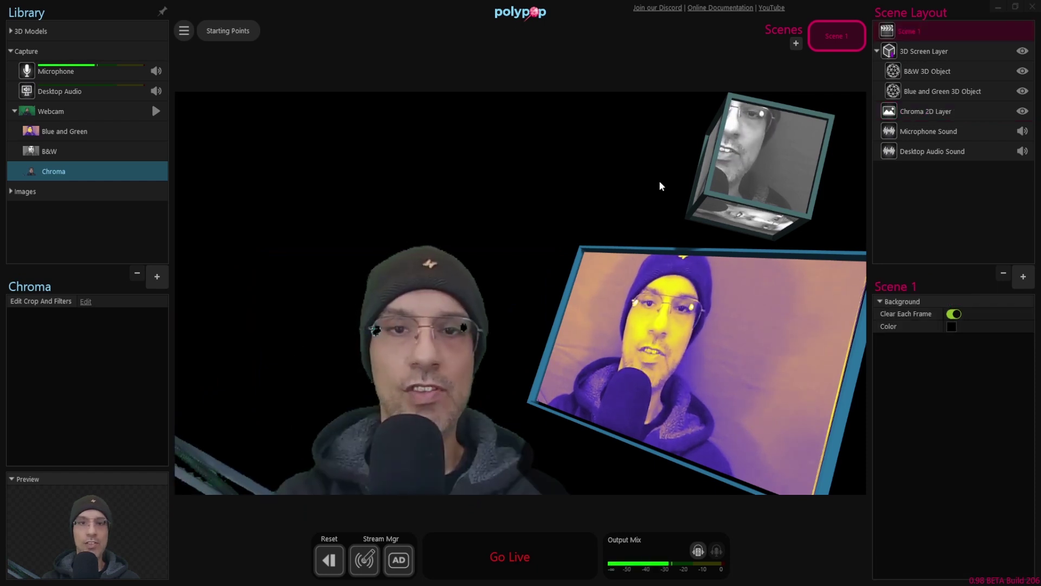
Set the Scene 1 background colour to mauve-grey (R123 G111 B111)
click(953, 327)
drag(822, 399, 818, 425)
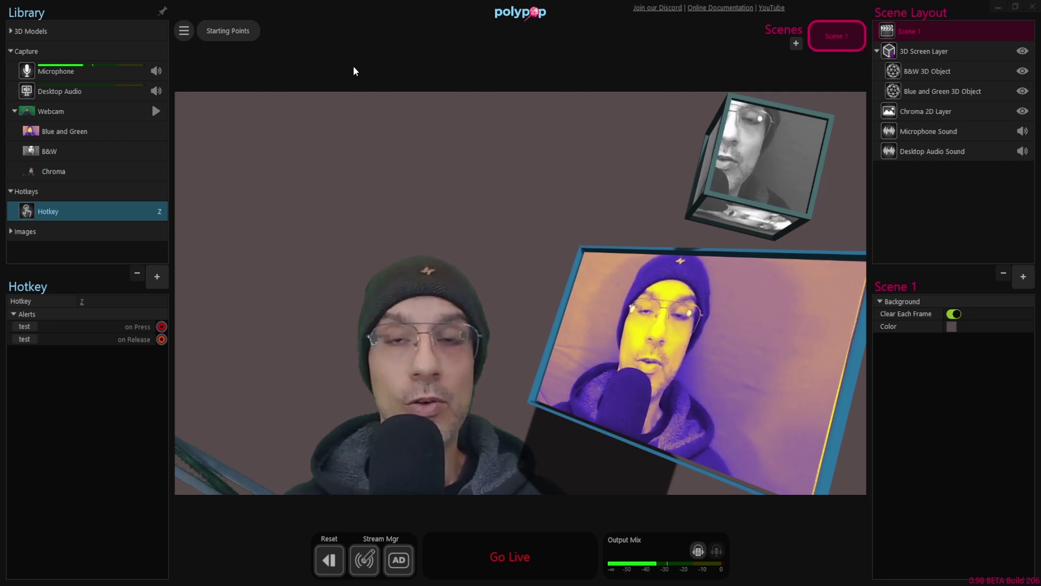
click(695, 145)
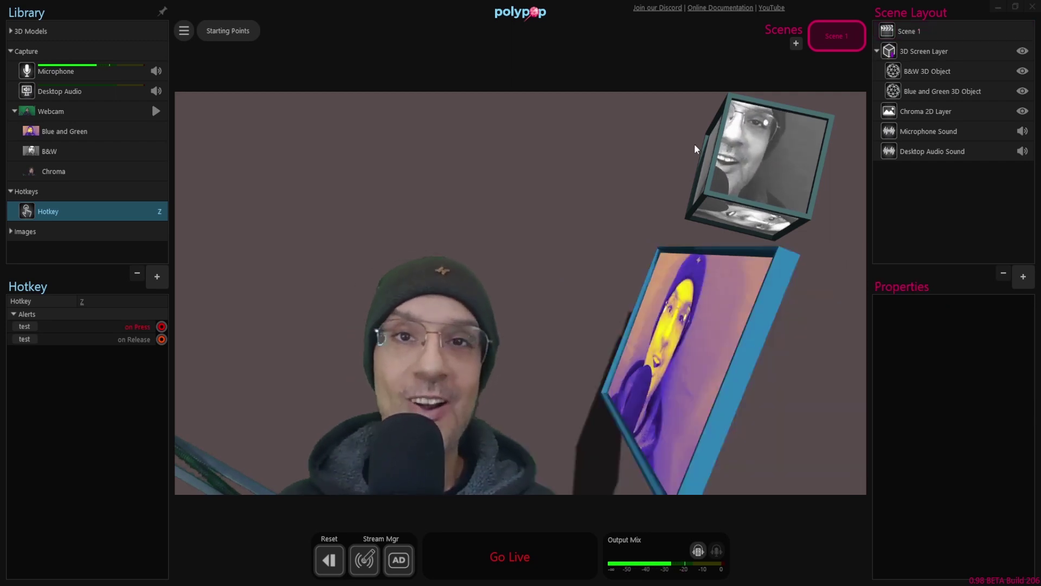